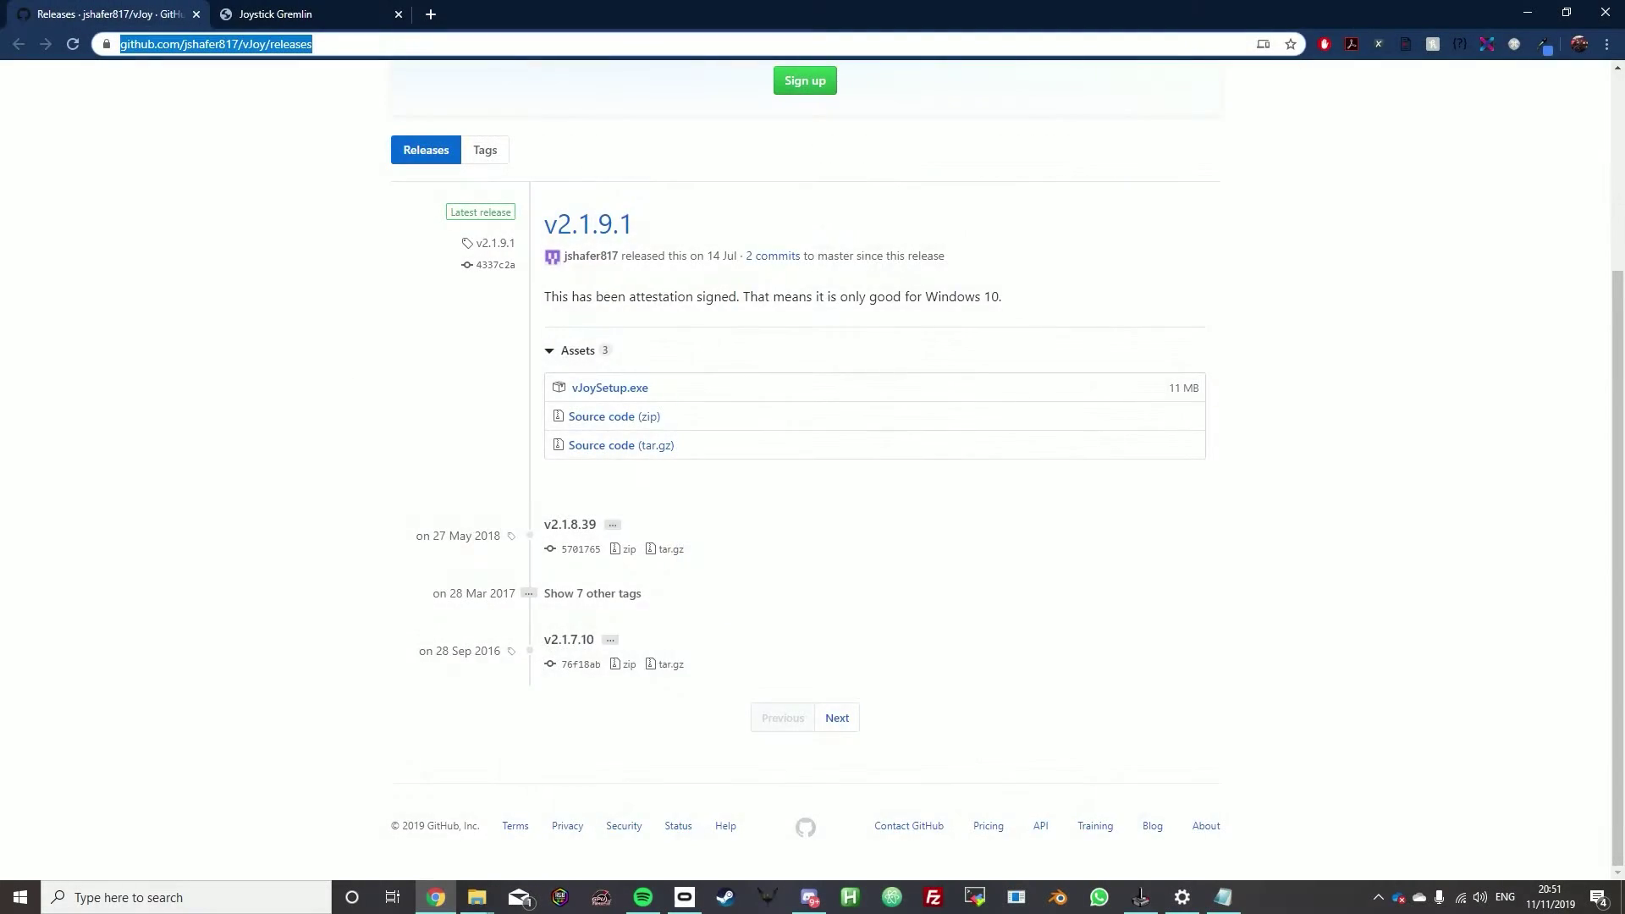
Step: Look over the vJoy releases page and bring up the Joystick Gremlin web page
{"action": "scroll", "coordinate": [805, 469], "scroll_direction": "up", "scroll_amount": 4}
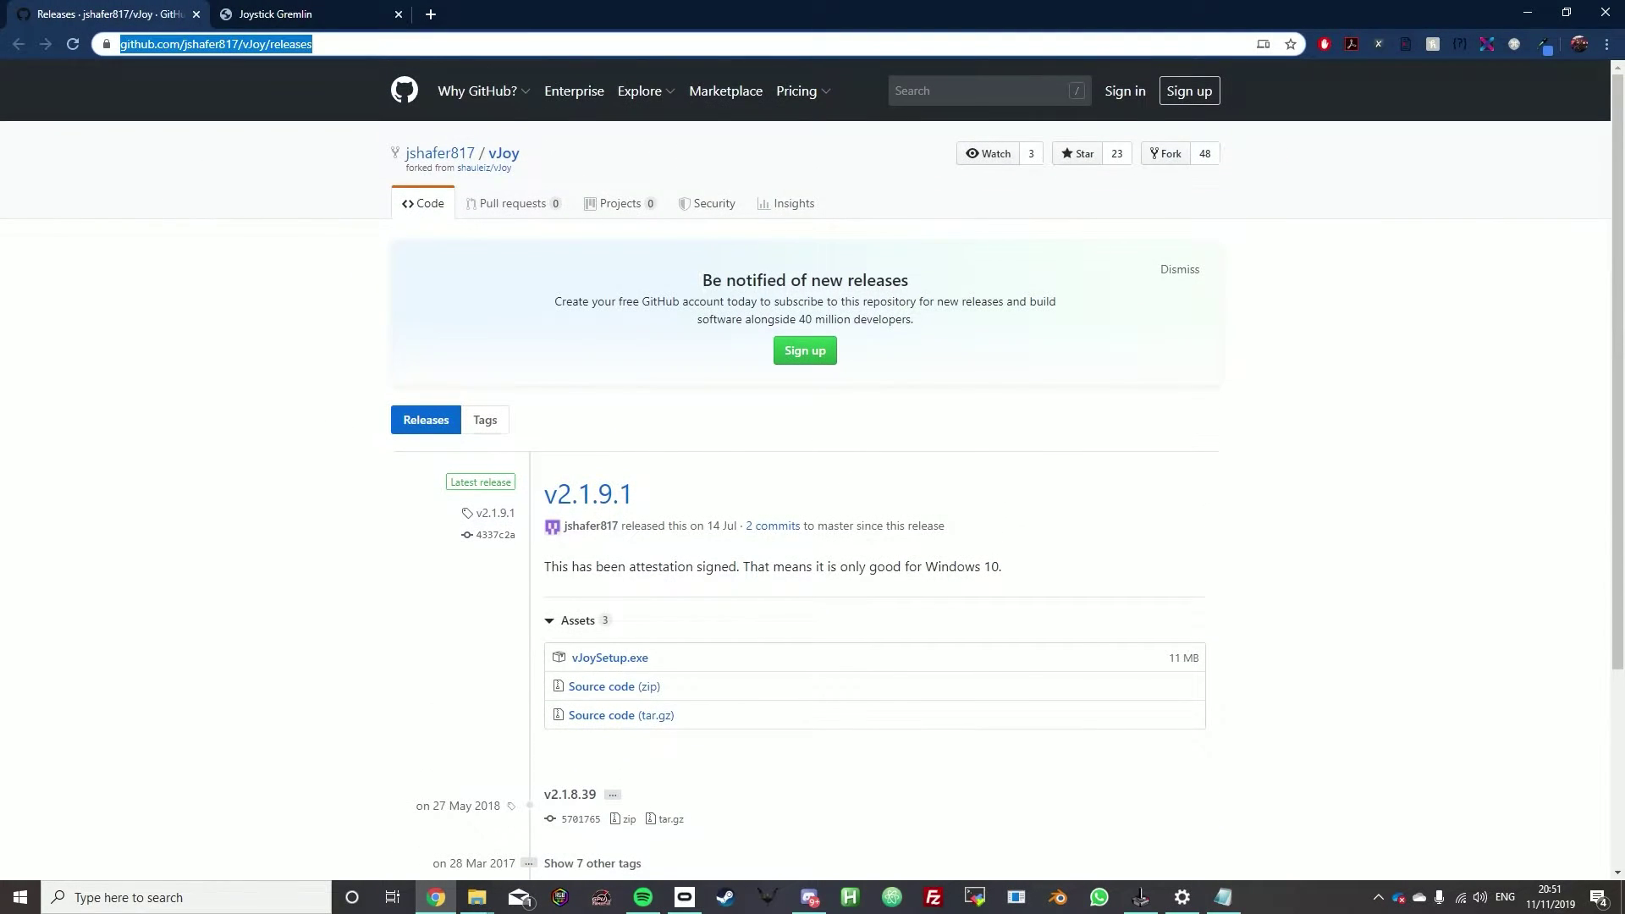
{"action": "scroll", "coordinate": [805, 470], "scroll_direction": "down", "scroll_amount": 4}
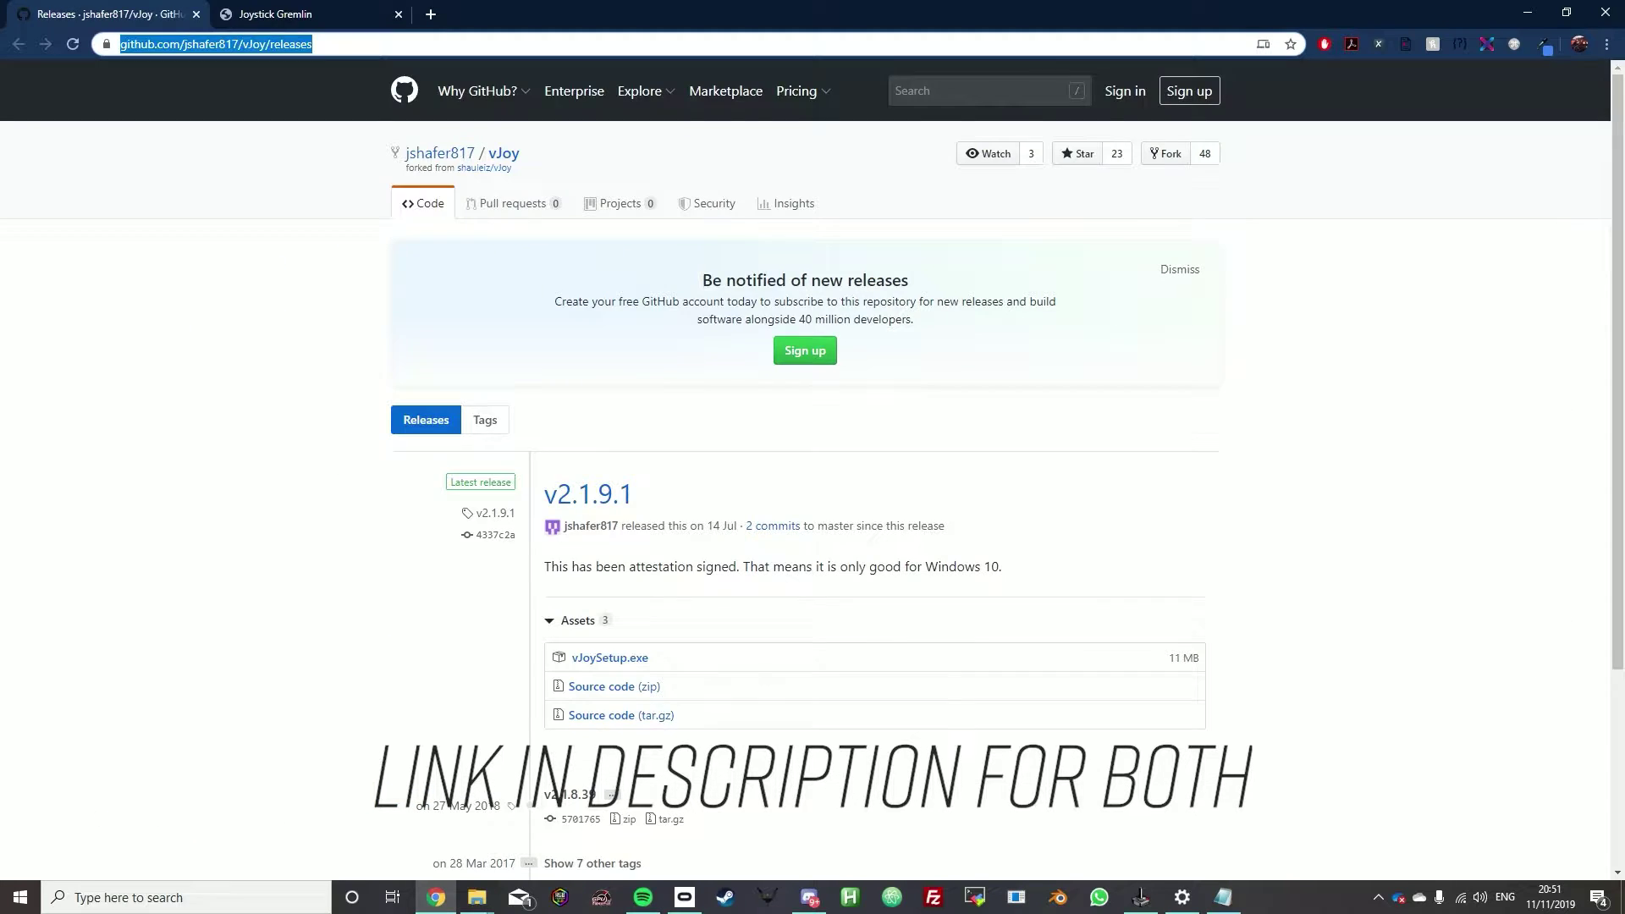
{"action": "left_click", "coordinate": [339, 14]}
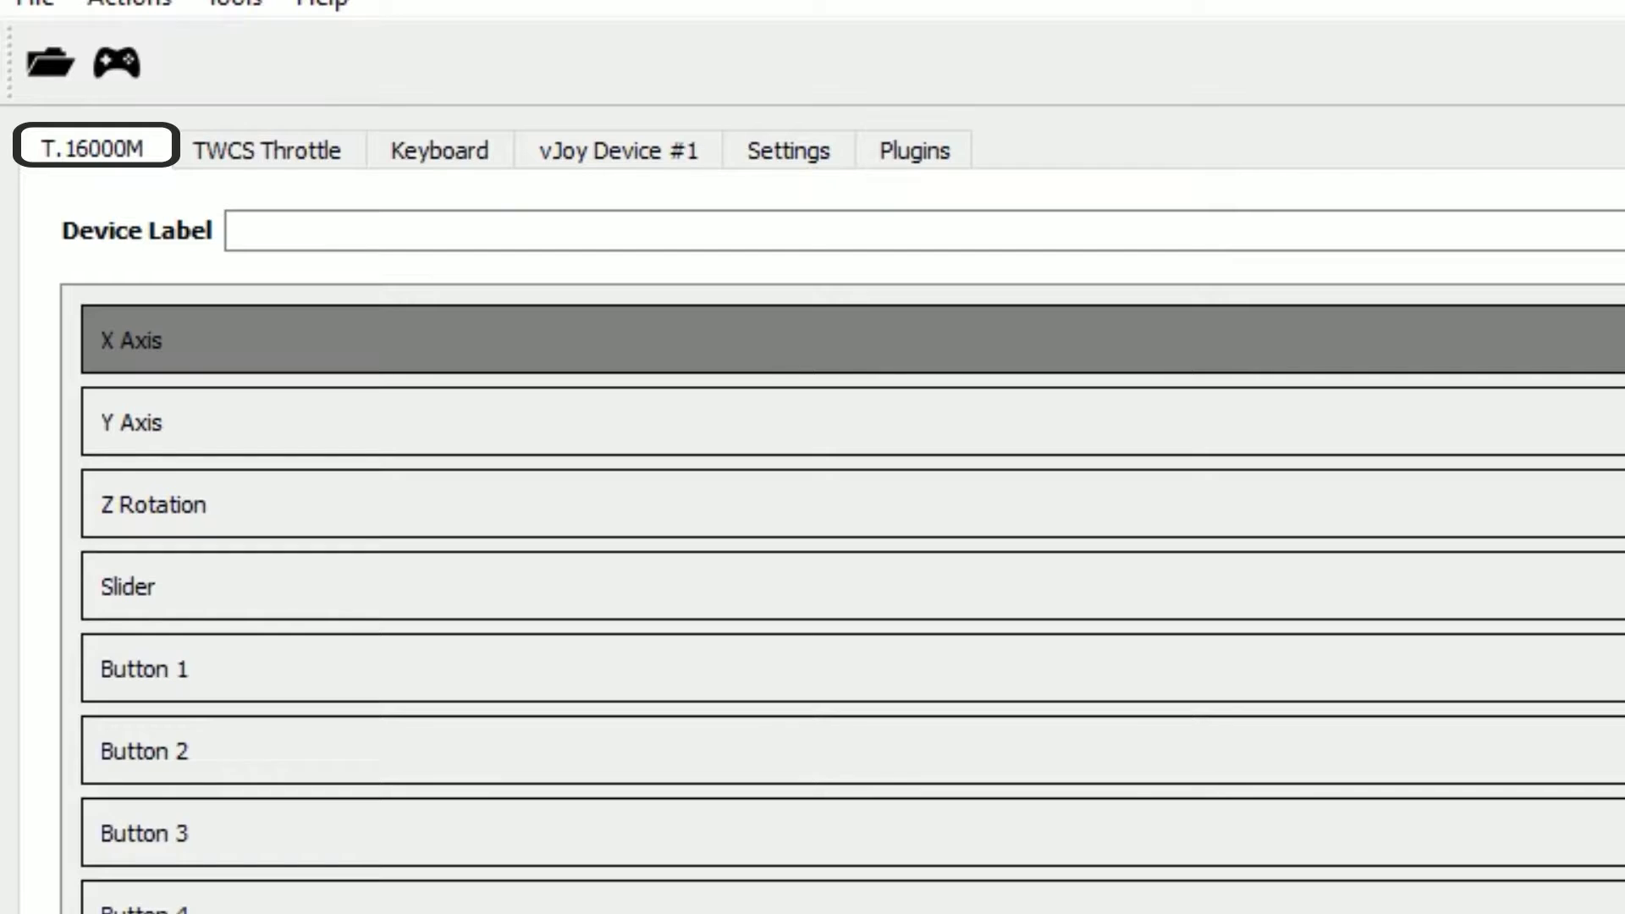
Step: View the TWCS Throttle's inputs, return to the T.16000M device, and activate the Input Repeater
{"action": "left_click", "coordinate": [267, 149]}
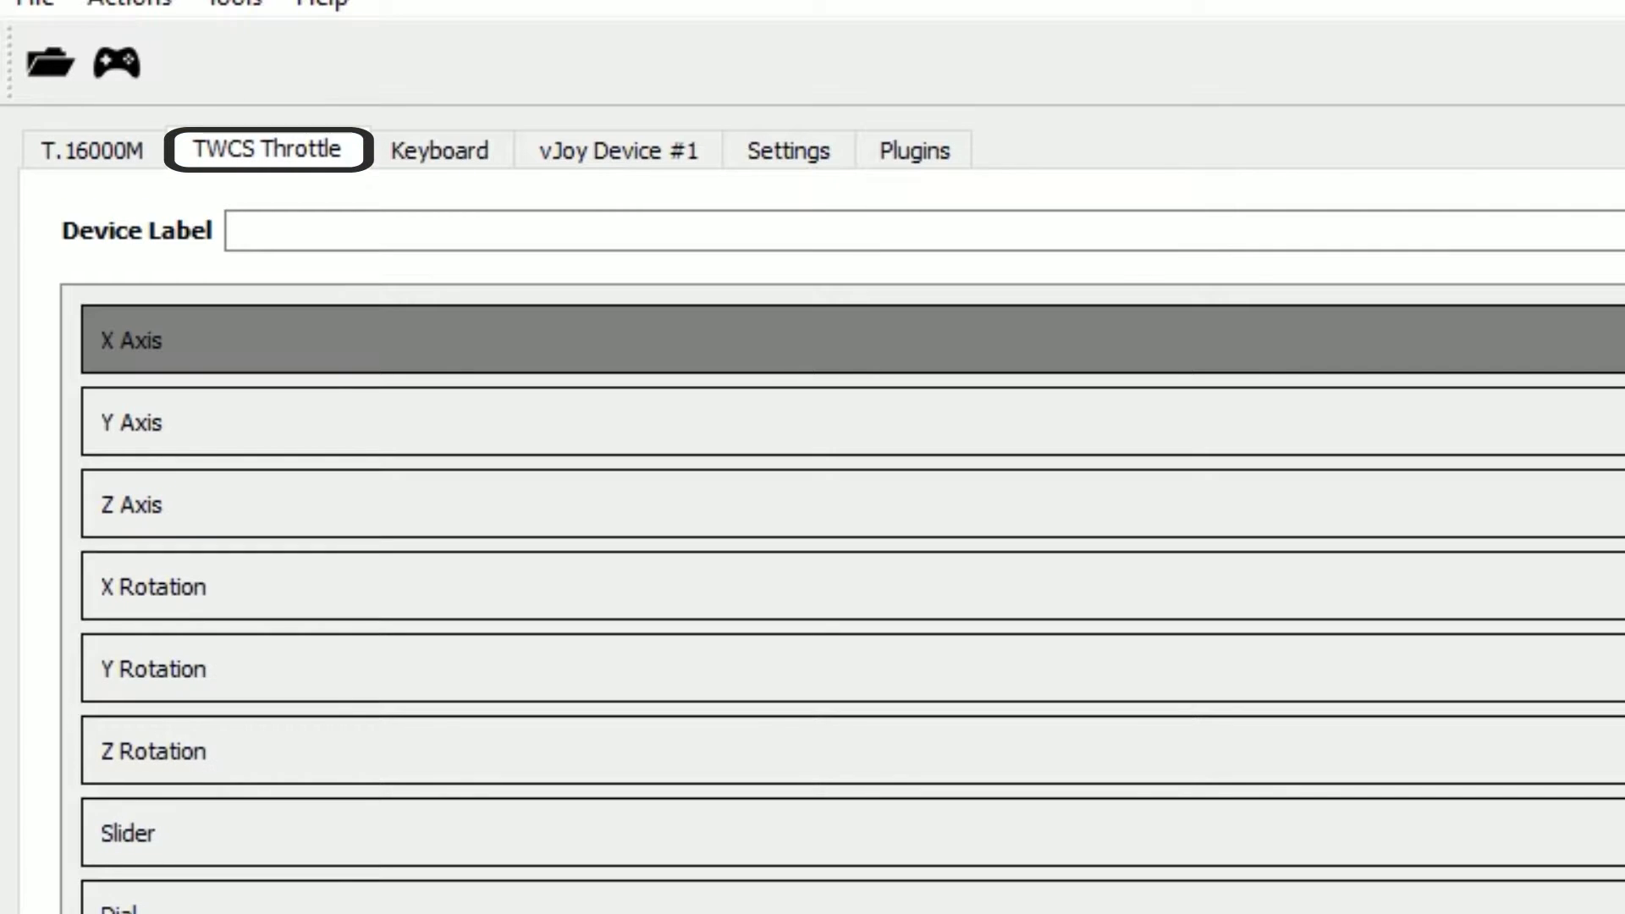
{"action": "left_click", "coordinate": [92, 150]}
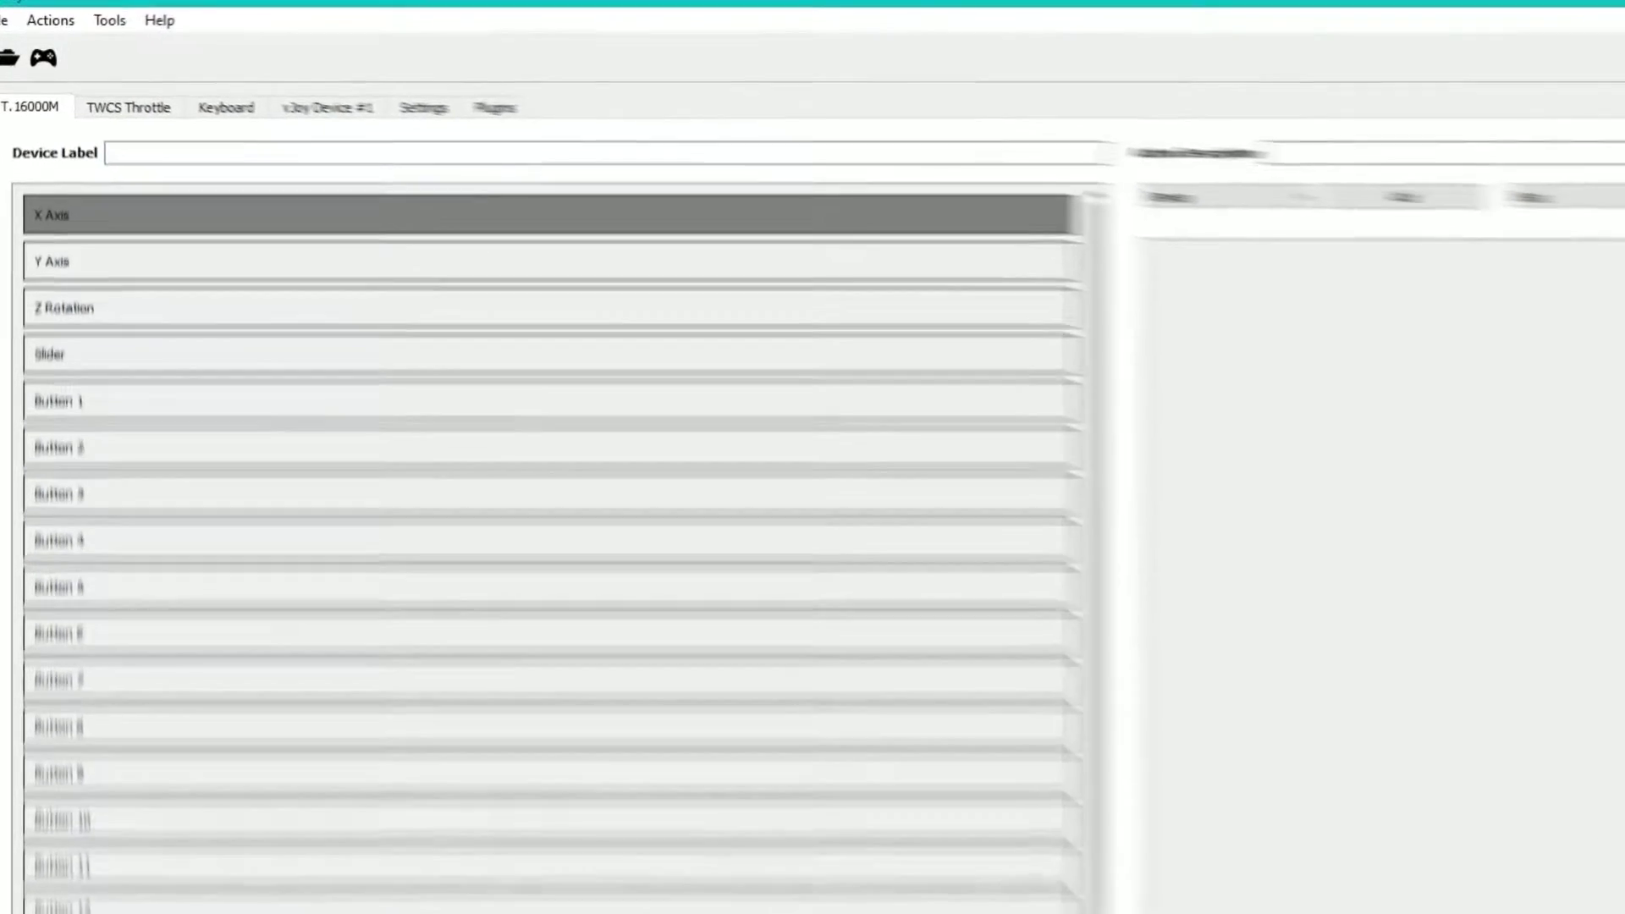
{"action": "left_click", "coordinate": [94, 29]}
{"action": "key", "text": "Down"}
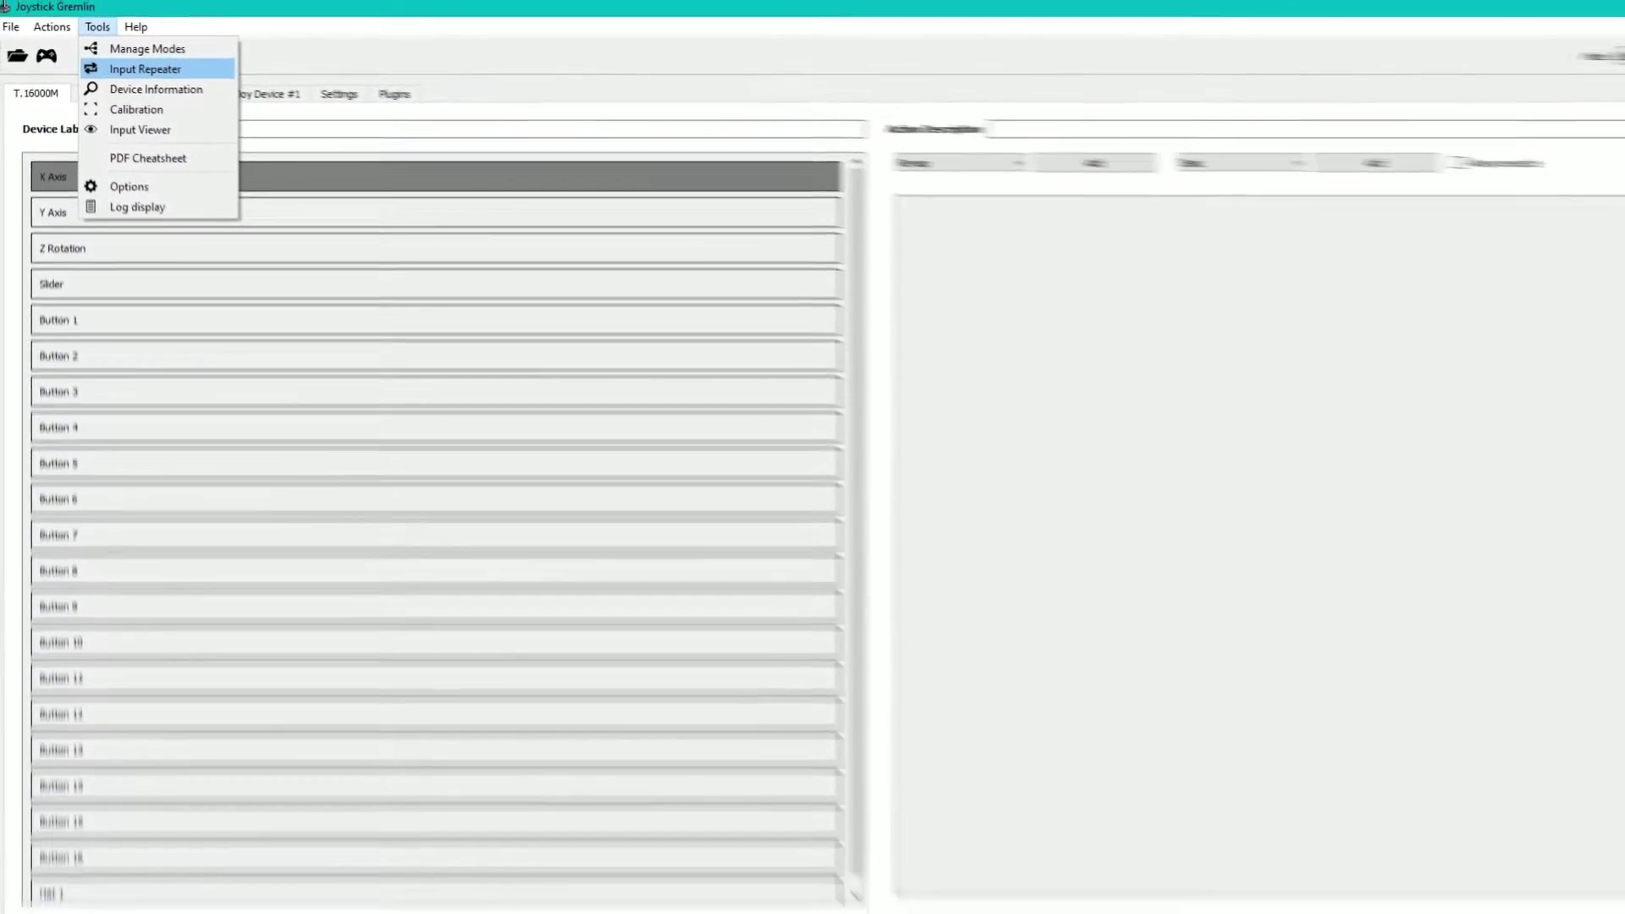
{"action": "key", "text": "Return"}
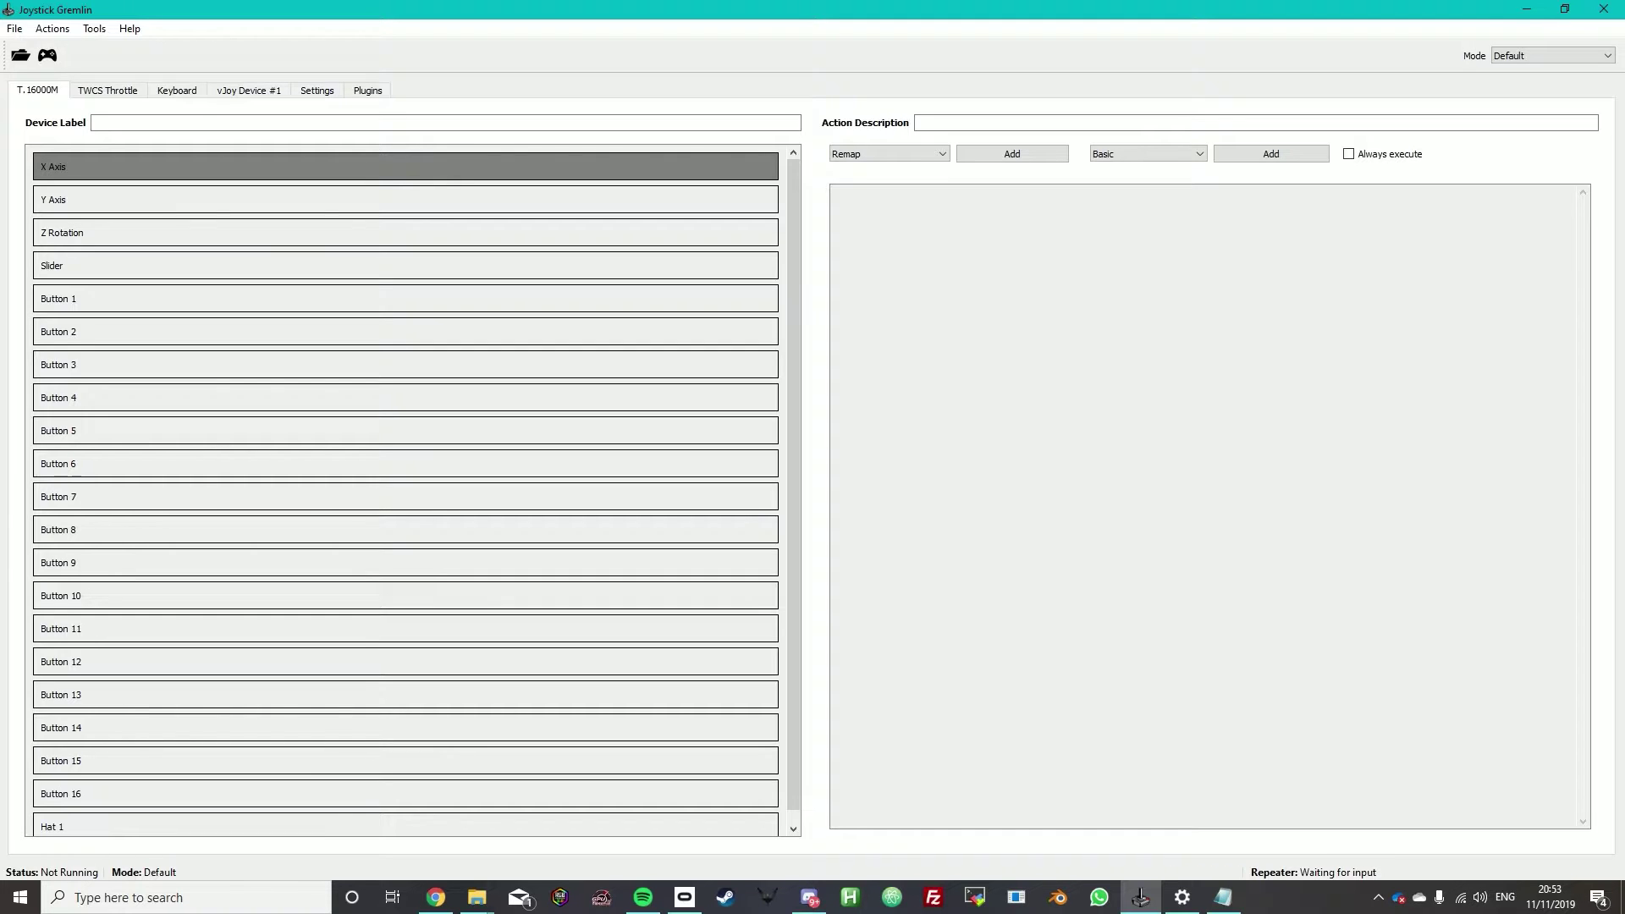
{"action": "left_click", "coordinate": [94, 29]}
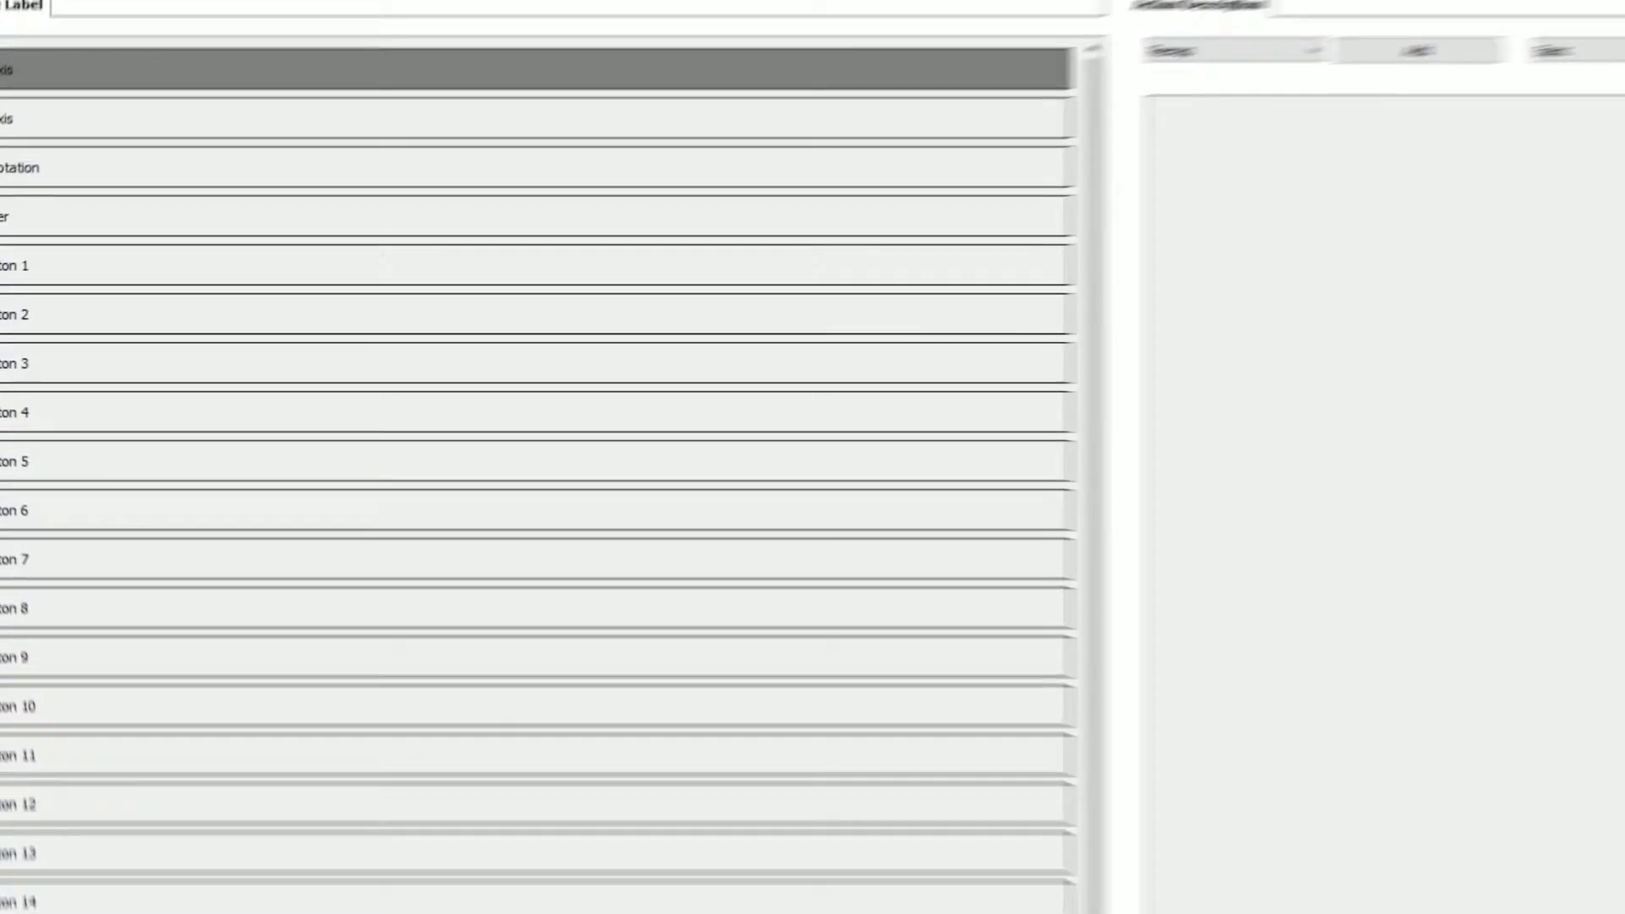
{"action": "left_click", "coordinate": [889, 154]}
{"action": "left_click", "coordinate": [880, 258]}
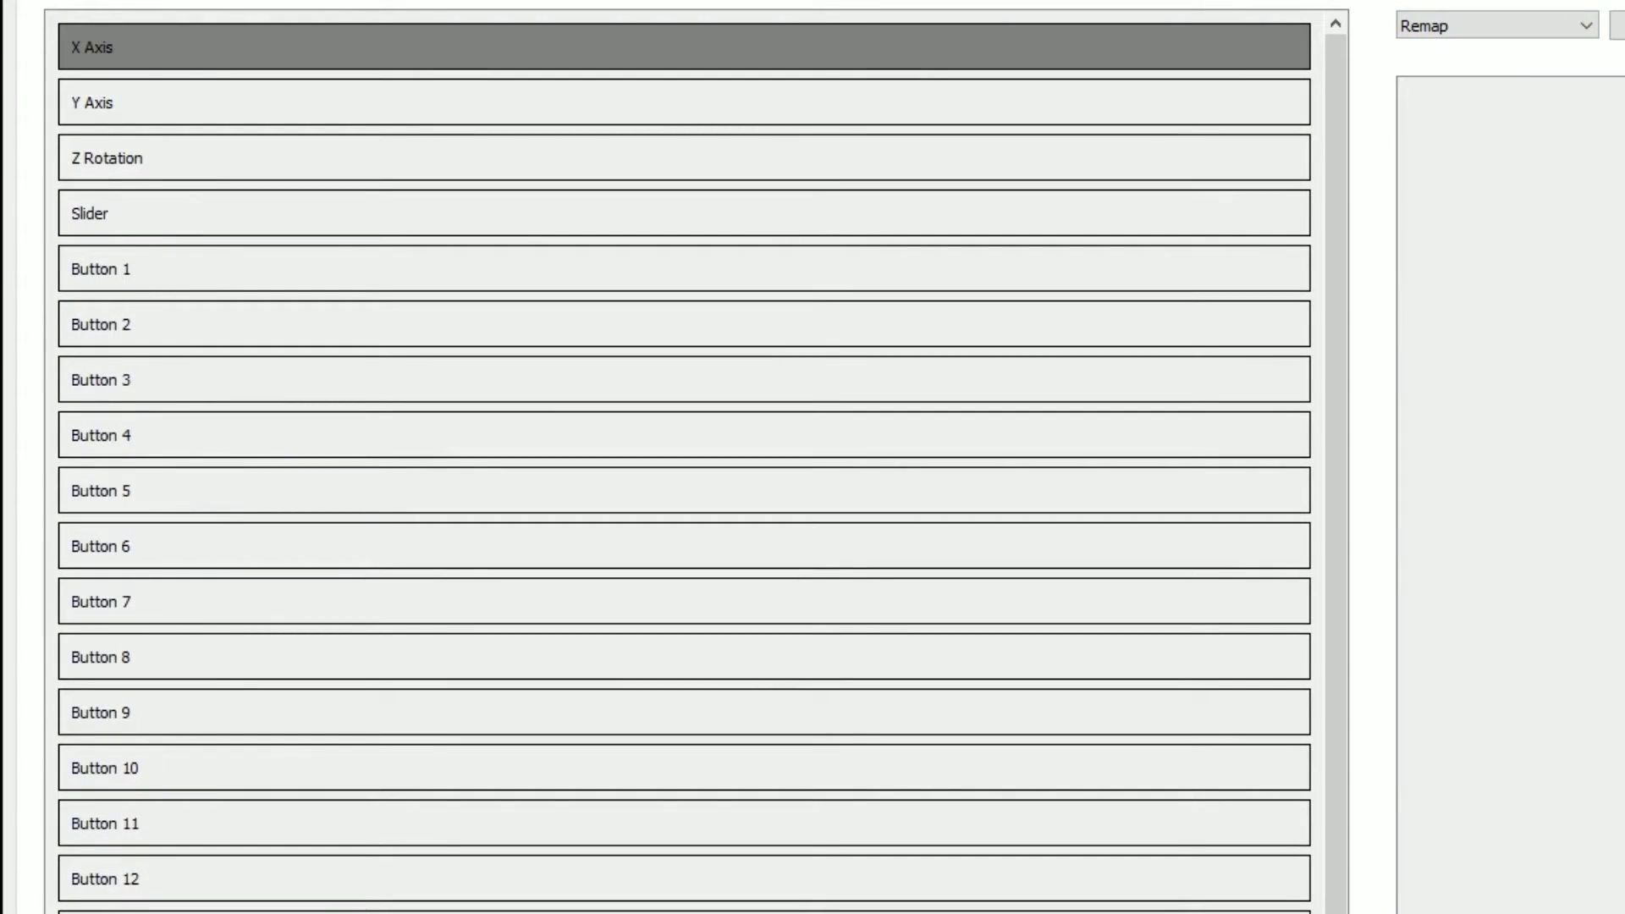
Step: Add a Response Curve action to the Y Axis of the T.16000M joystick
{"action": "left_click", "coordinate": [684, 102]}
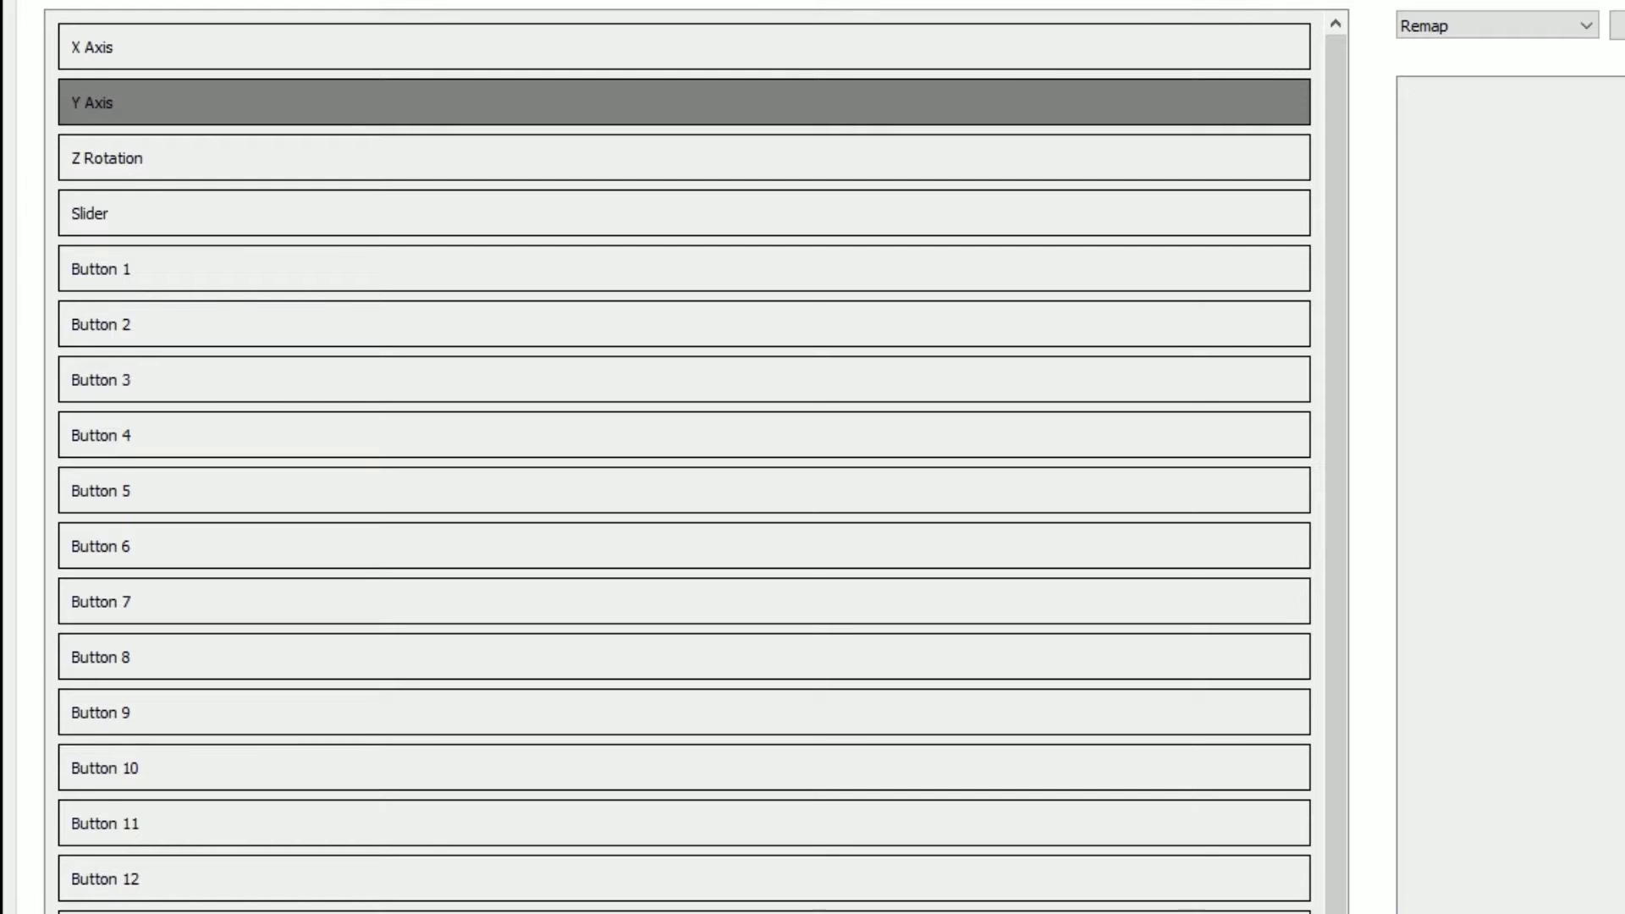
{"action": "left_click", "coordinate": [1497, 26]}
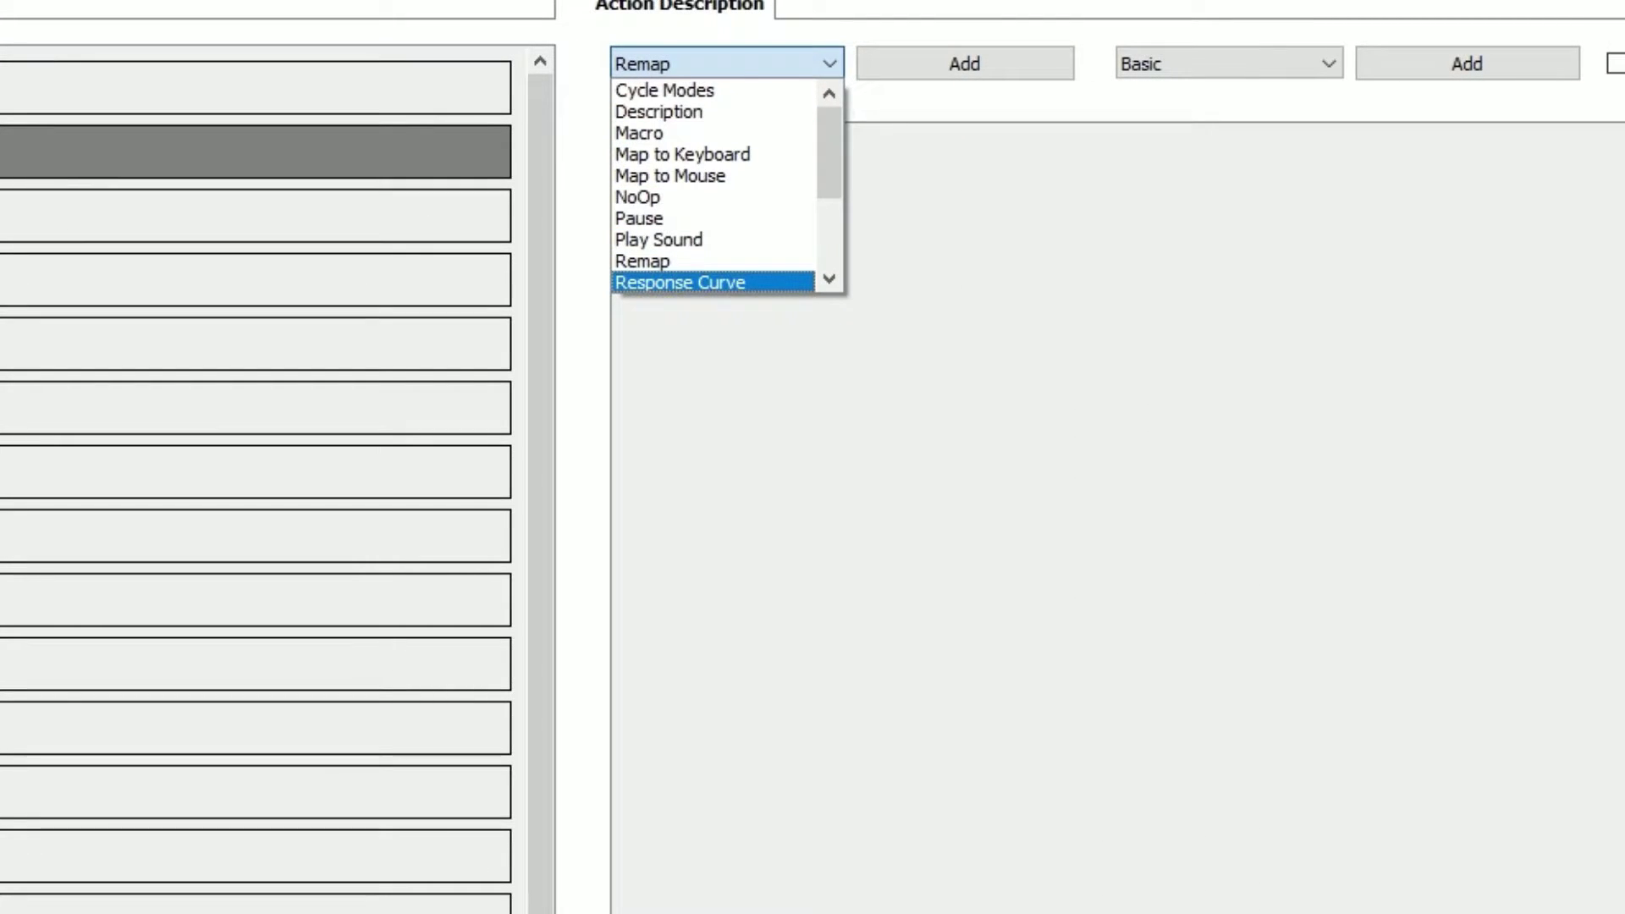
{"action": "left_click", "coordinate": [681, 283]}
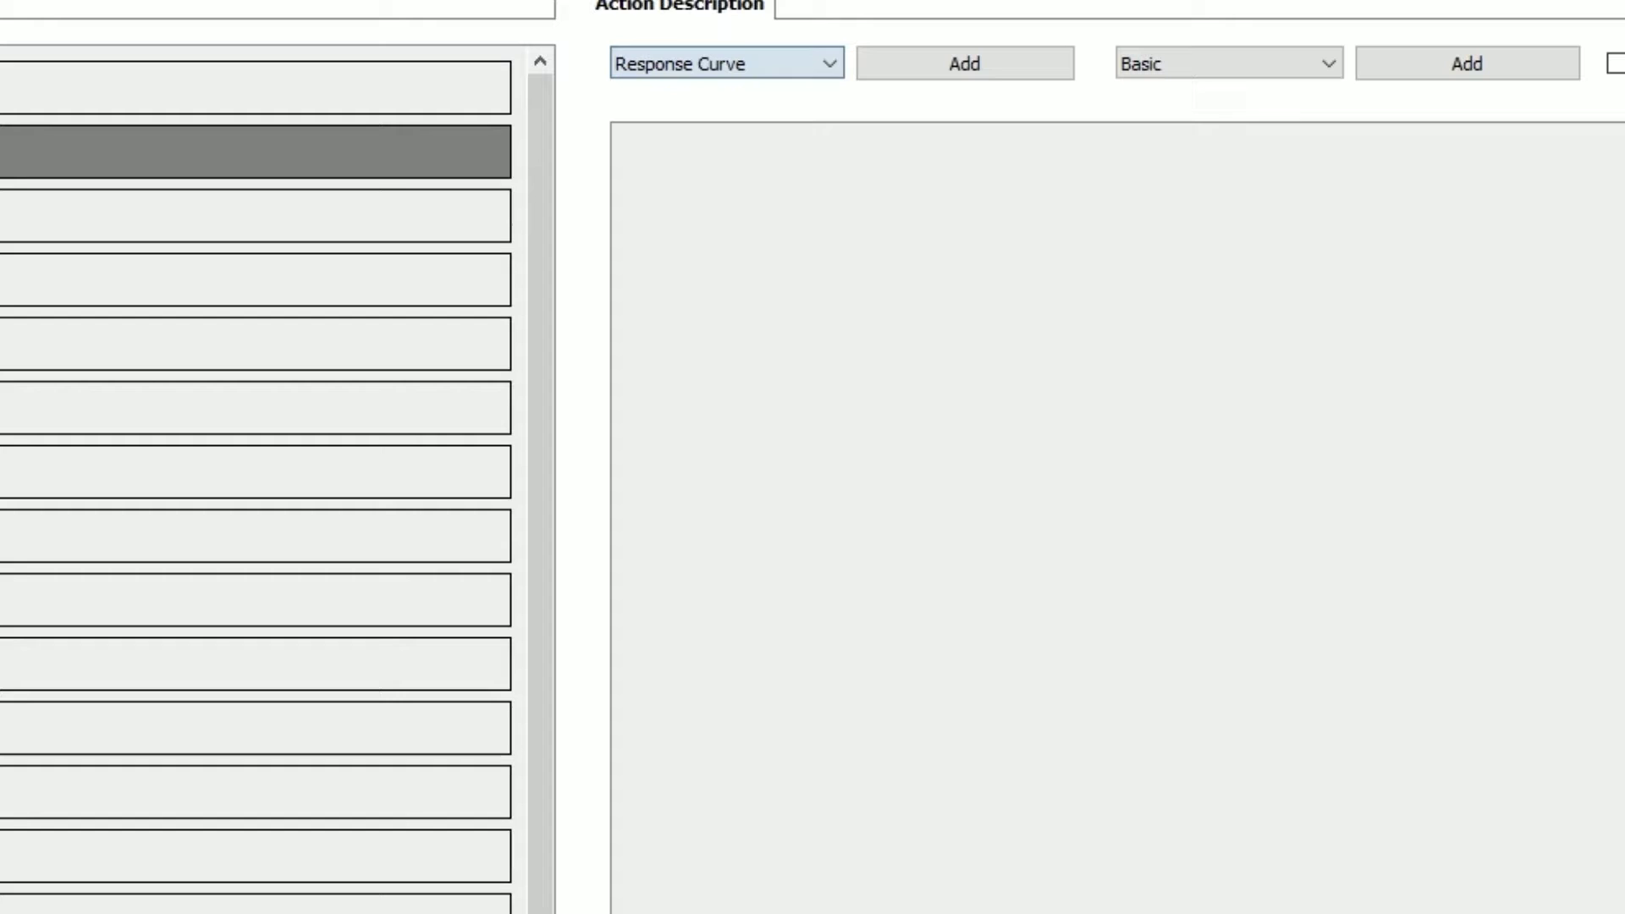
{"action": "left_click", "coordinate": [965, 64]}
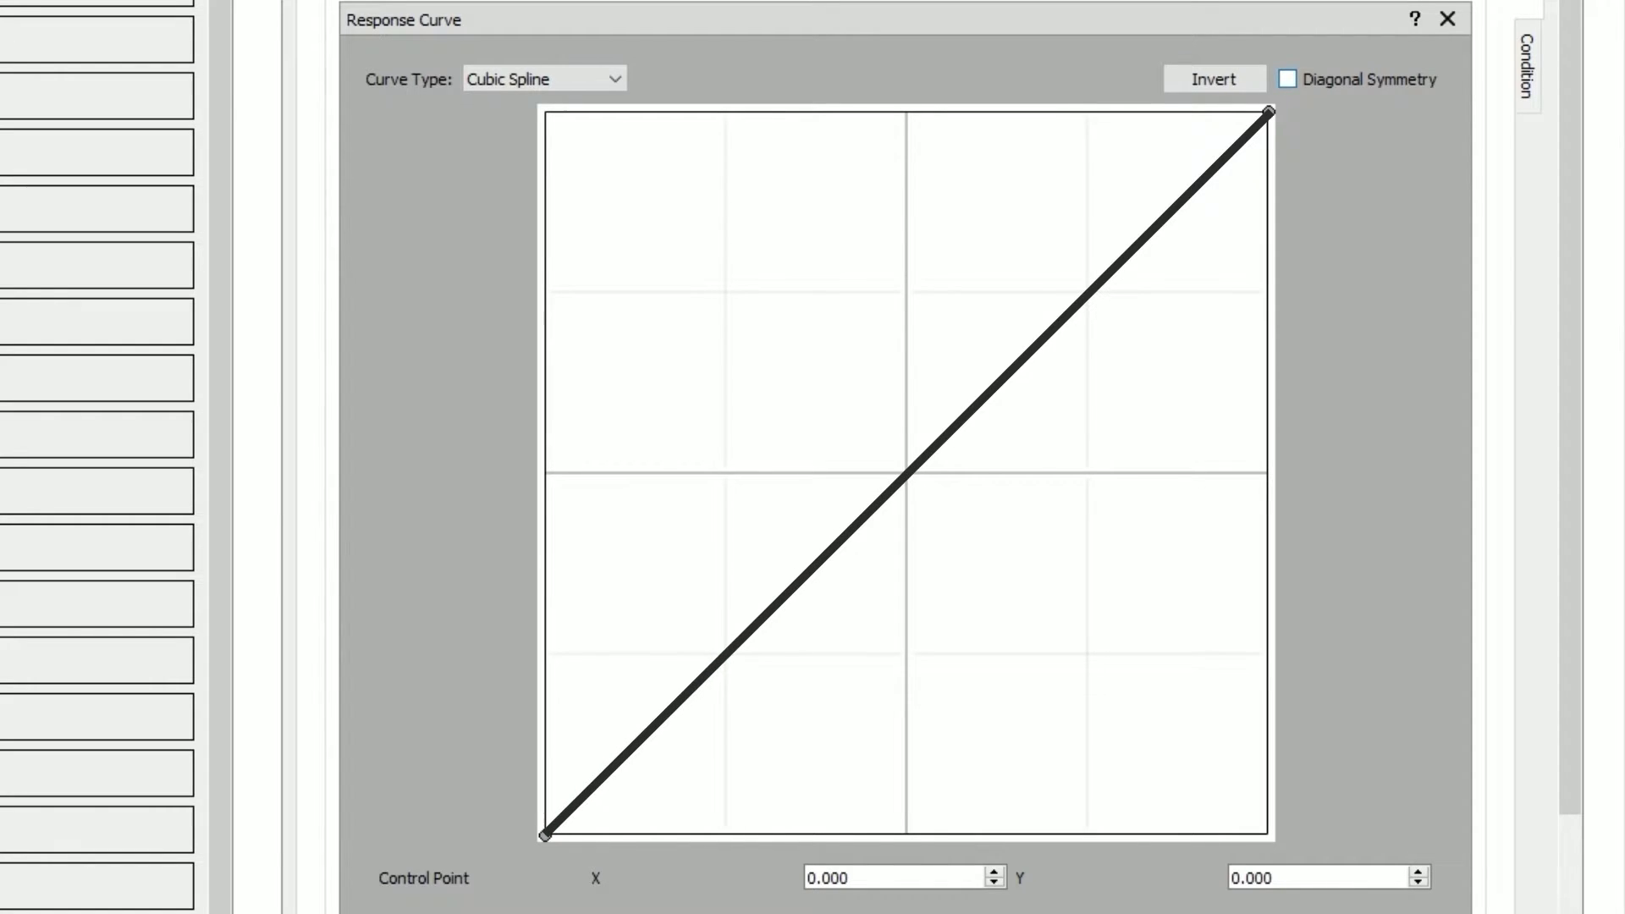
Step: Set the Y Axis curve to Cubic Bezier Spline with Diagonal Symmetry and Force smooth curves, giving it a gentle centre slope and horizontal ends
{"action": "left_click", "coordinate": [545, 79]}
{"action": "left_click", "coordinate": [531, 121]}
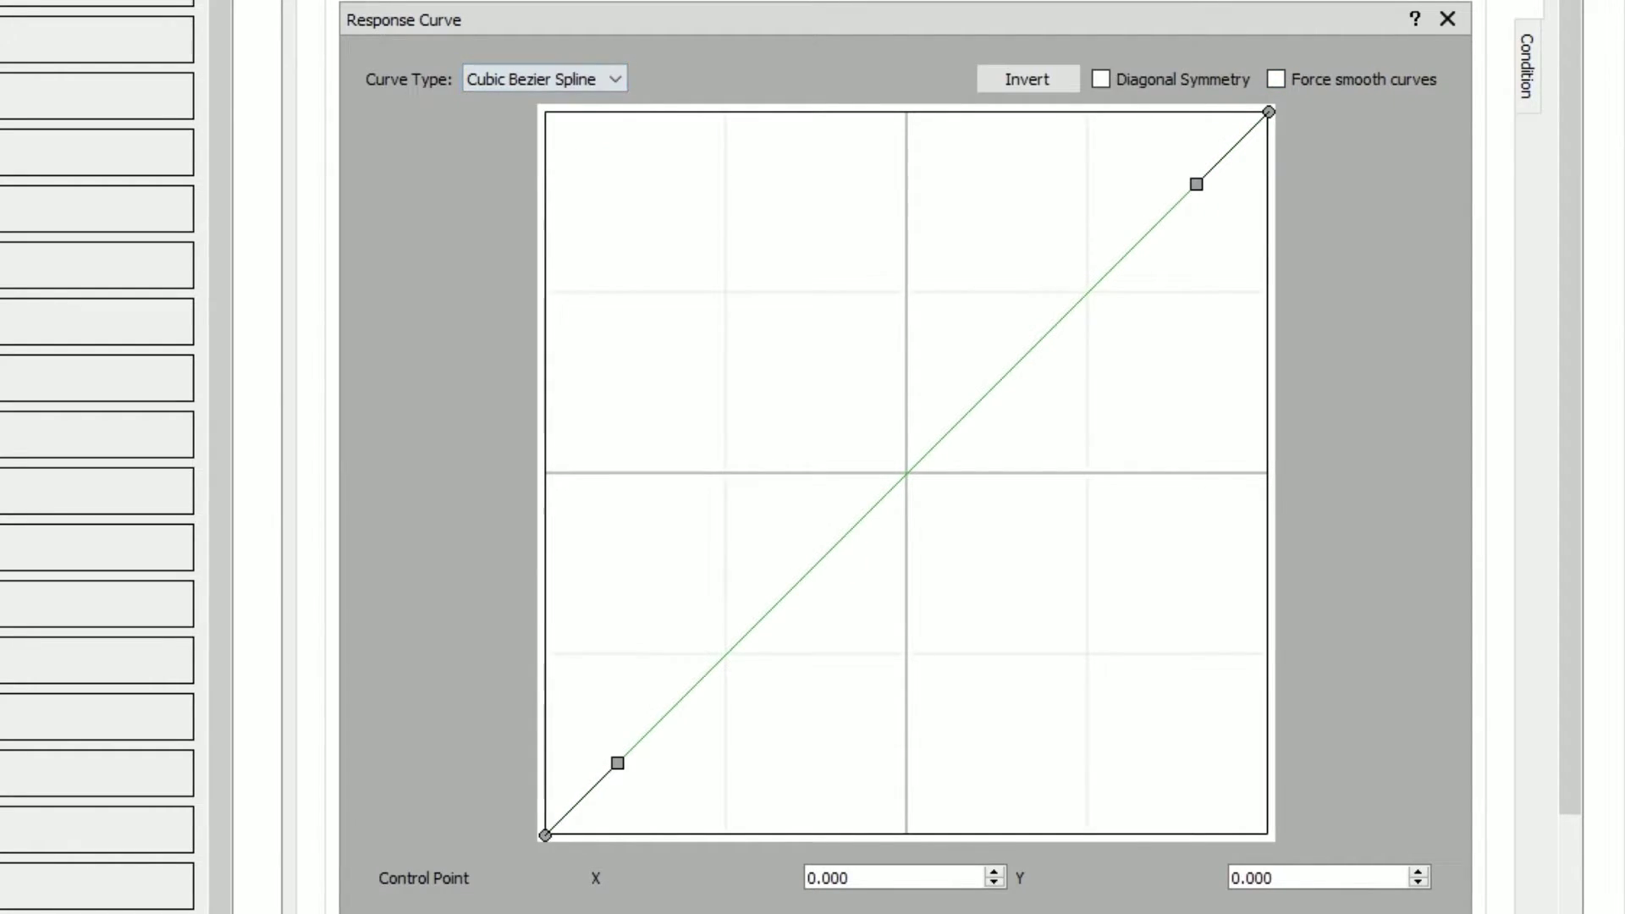
{"action": "left_click", "coordinate": [1102, 80]}
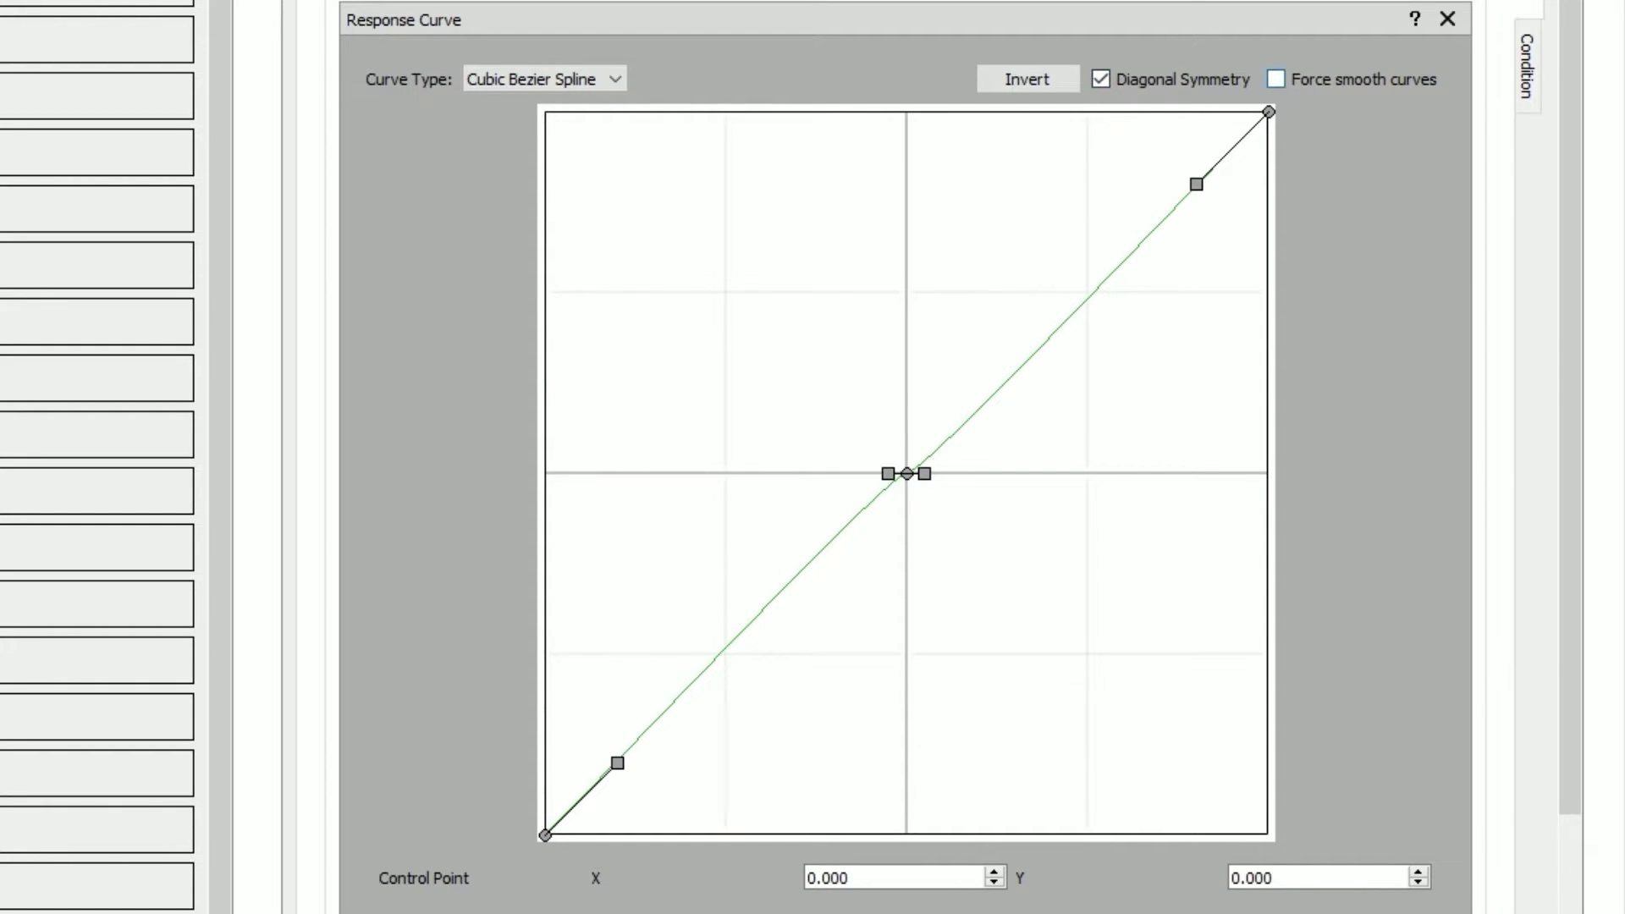
{"action": "key", "text": "Tab"}
{"action": "key", "text": "space"}
{"action": "left_click_drag", "start_coordinate": [924, 473], "coordinate": [1117, 444]}
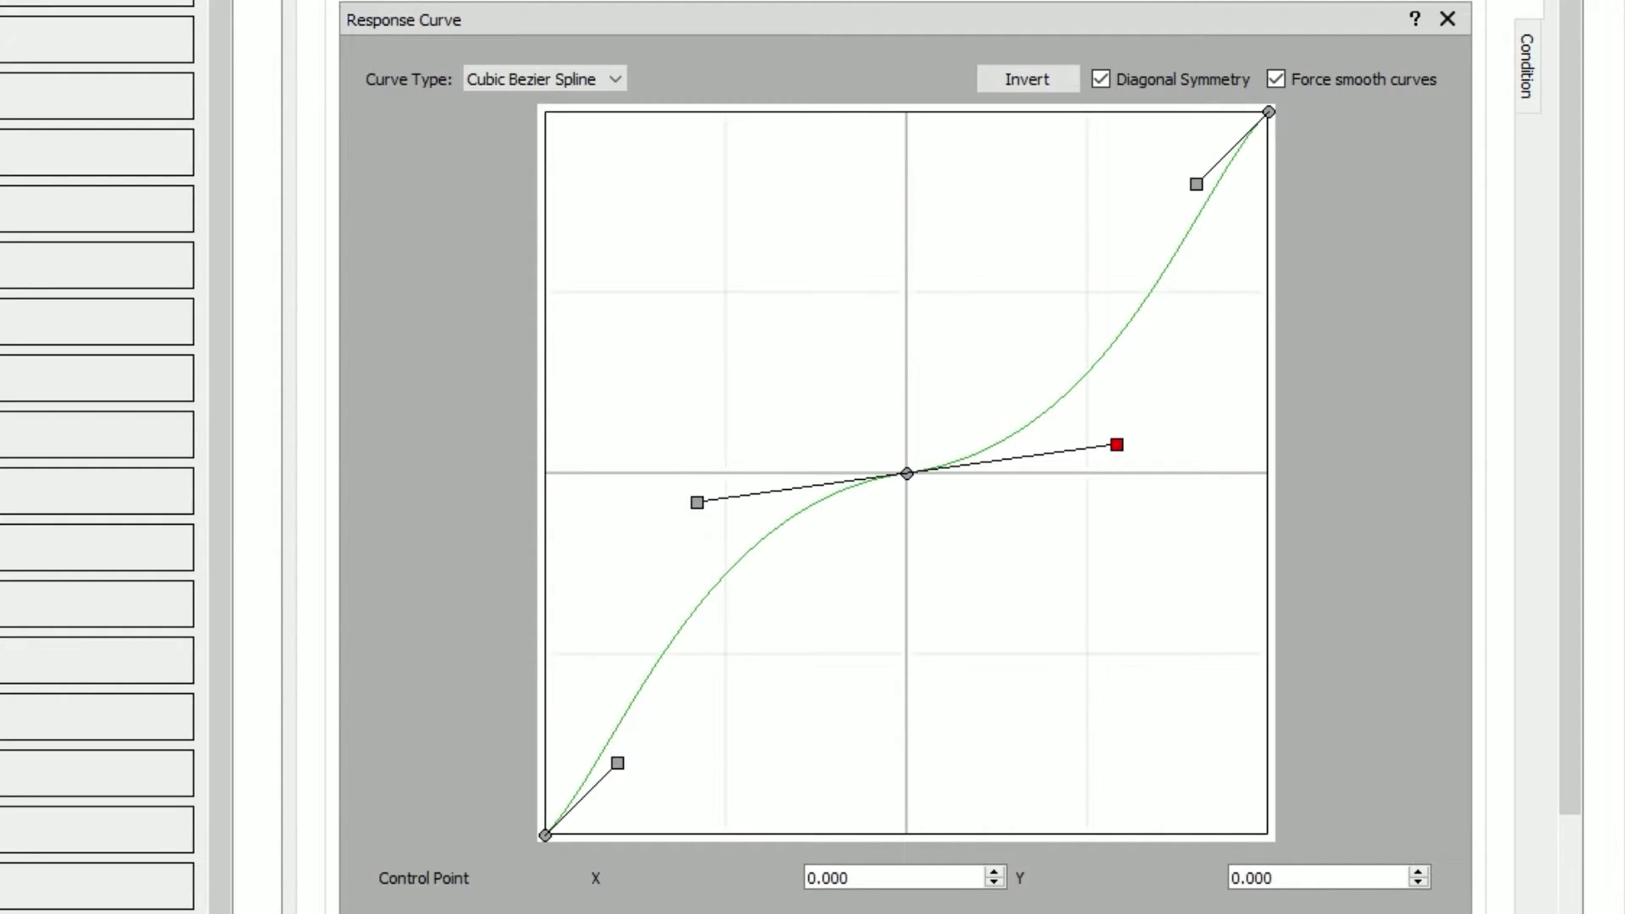
{"action": "left_click_drag", "start_coordinate": [1196, 183], "coordinate": [1185, 112]}
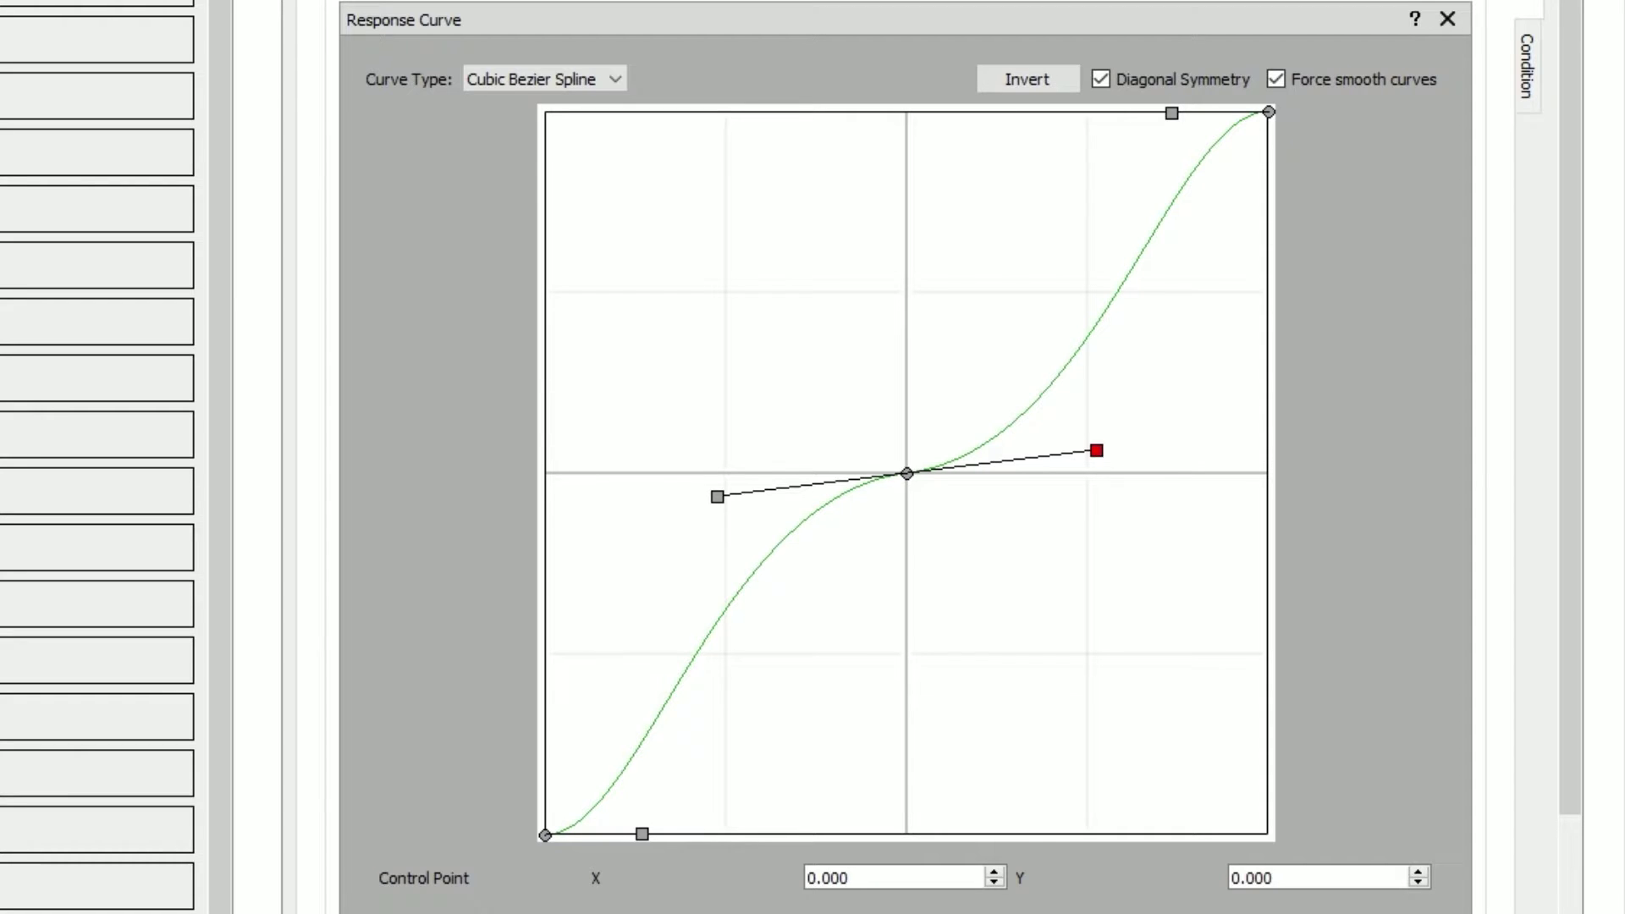
Step: Add a Remap action below the response curve that outputs to the Y Axis of vJoy Device 1
{"action": "scroll", "coordinate": [906, 457], "scroll_direction": "down", "scroll_amount": 5}
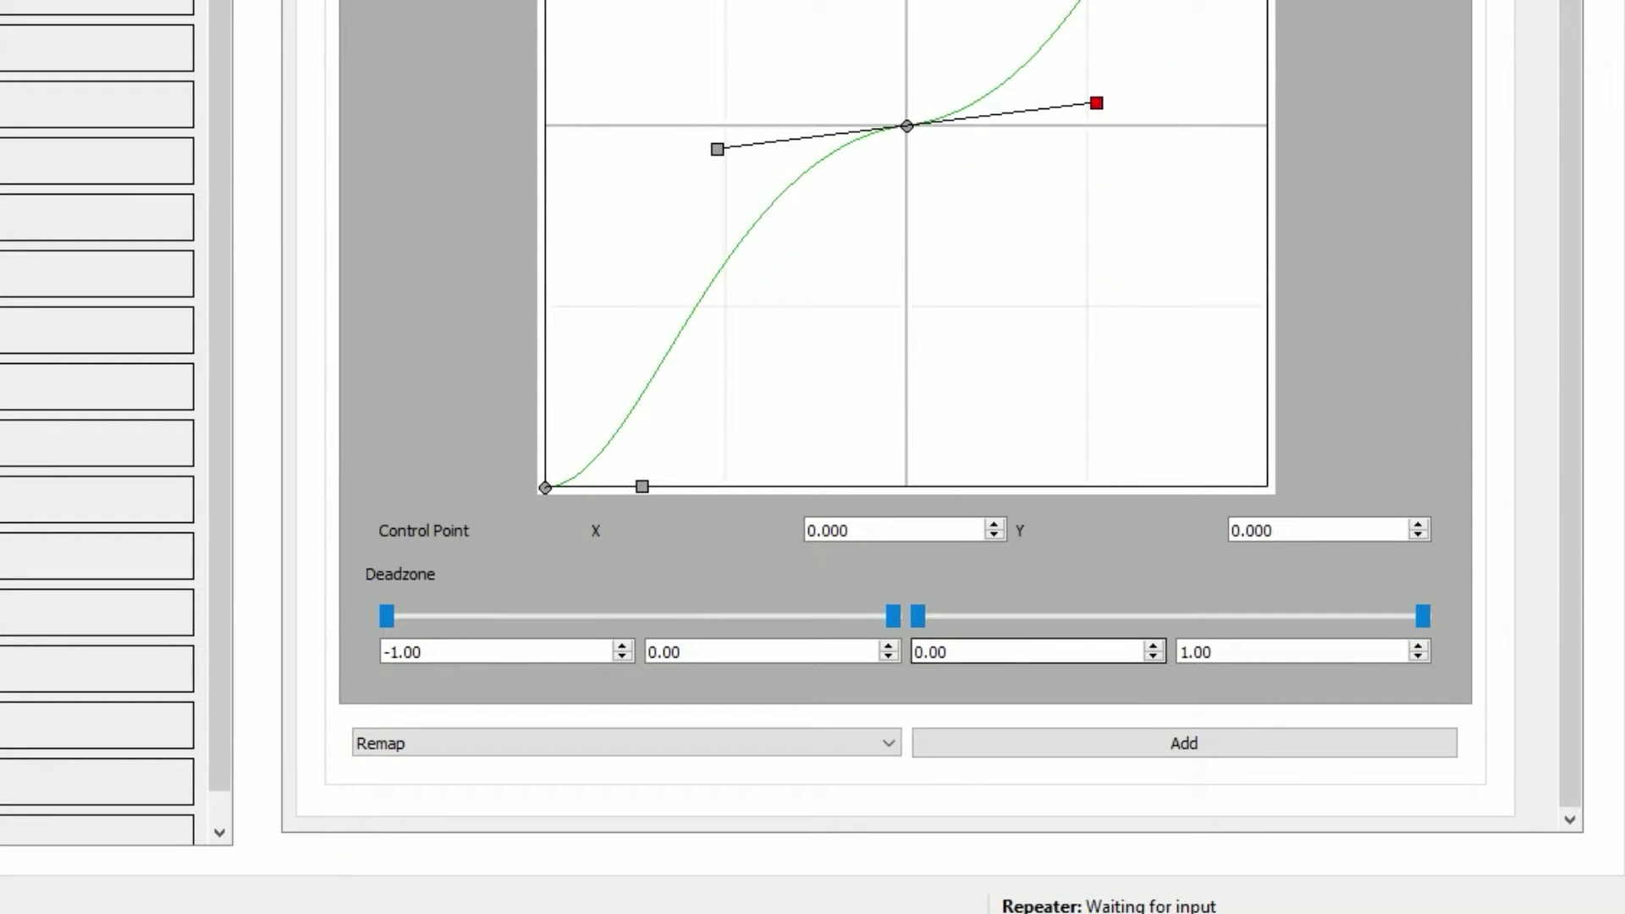
{"action": "left_click", "coordinate": [1184, 743]}
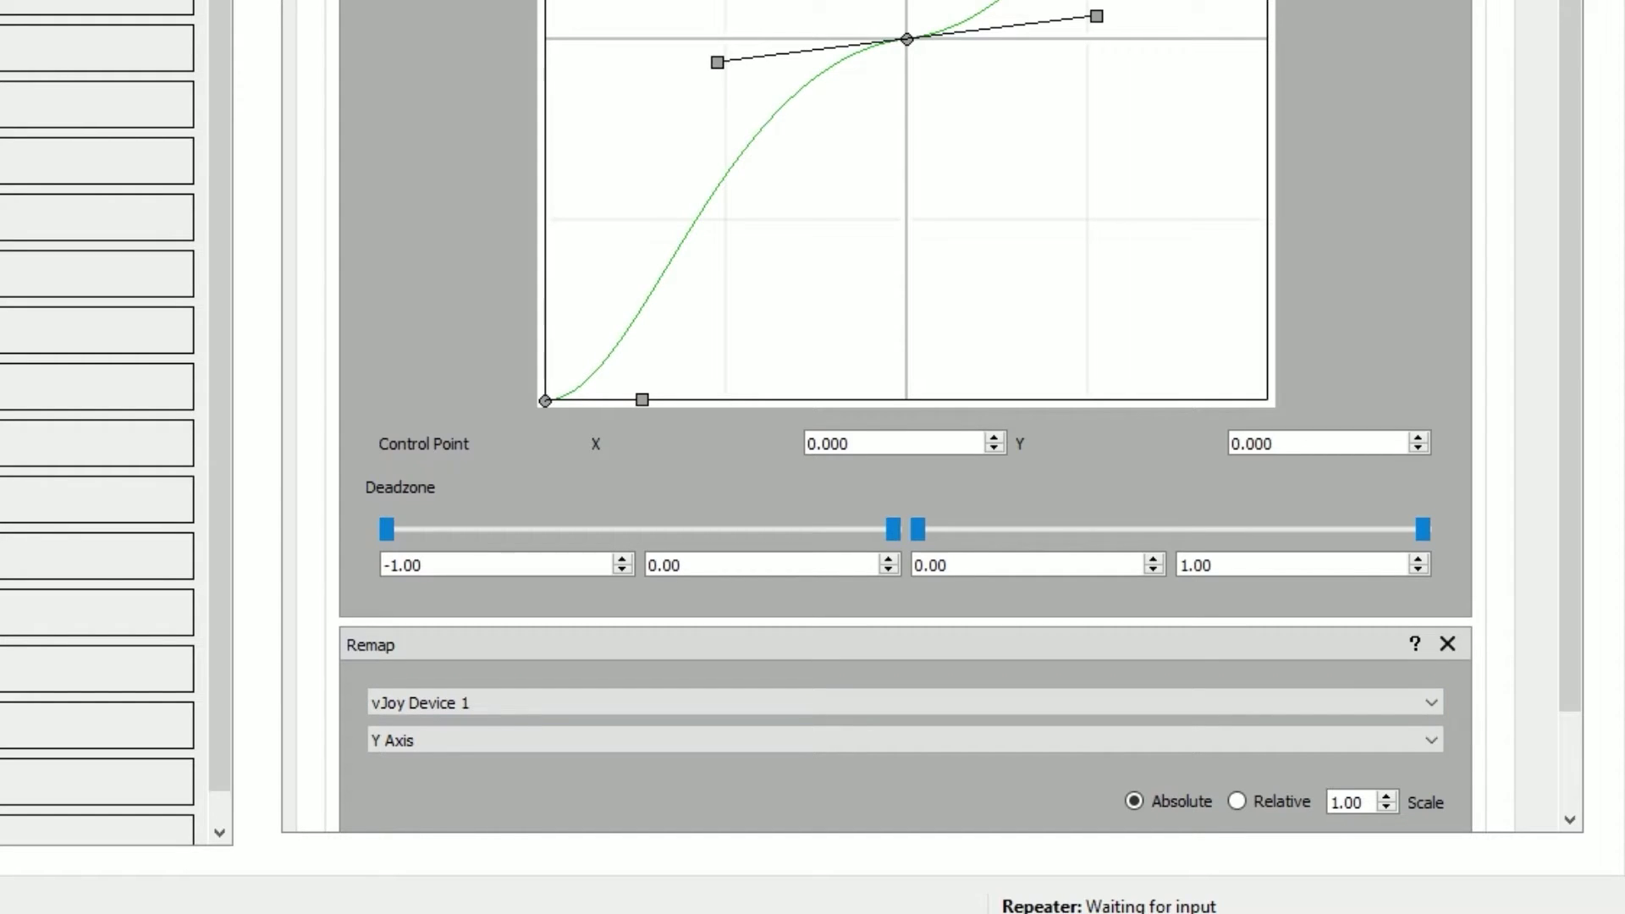
{"action": "left_click", "coordinate": [785, 741]}
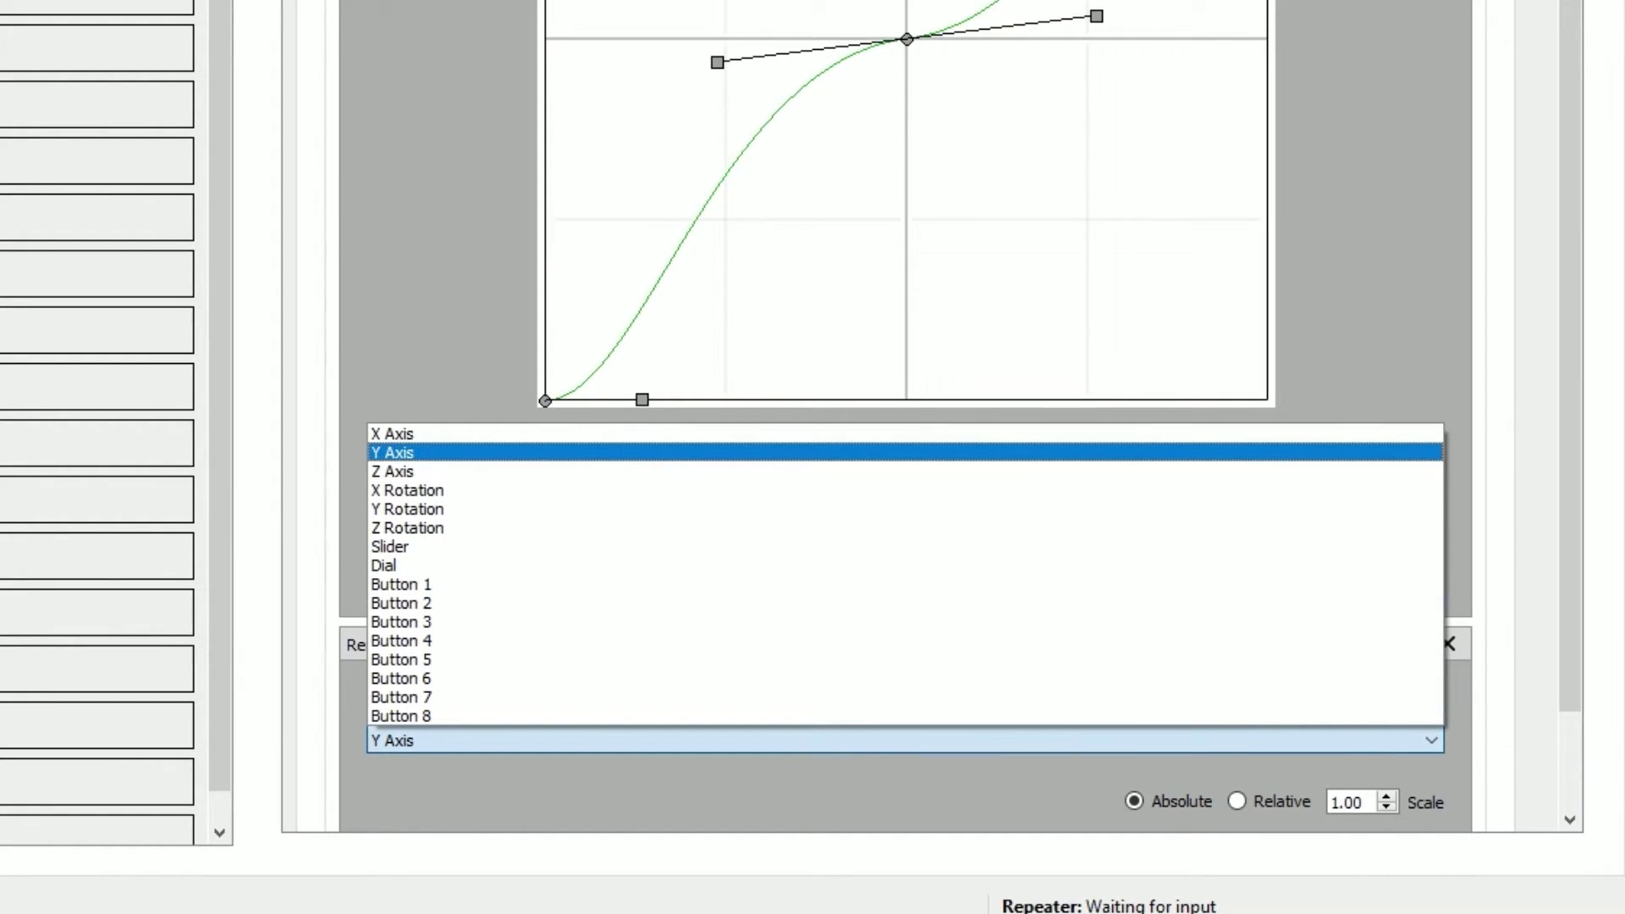
{"action": "left_click", "coordinate": [948, 453]}
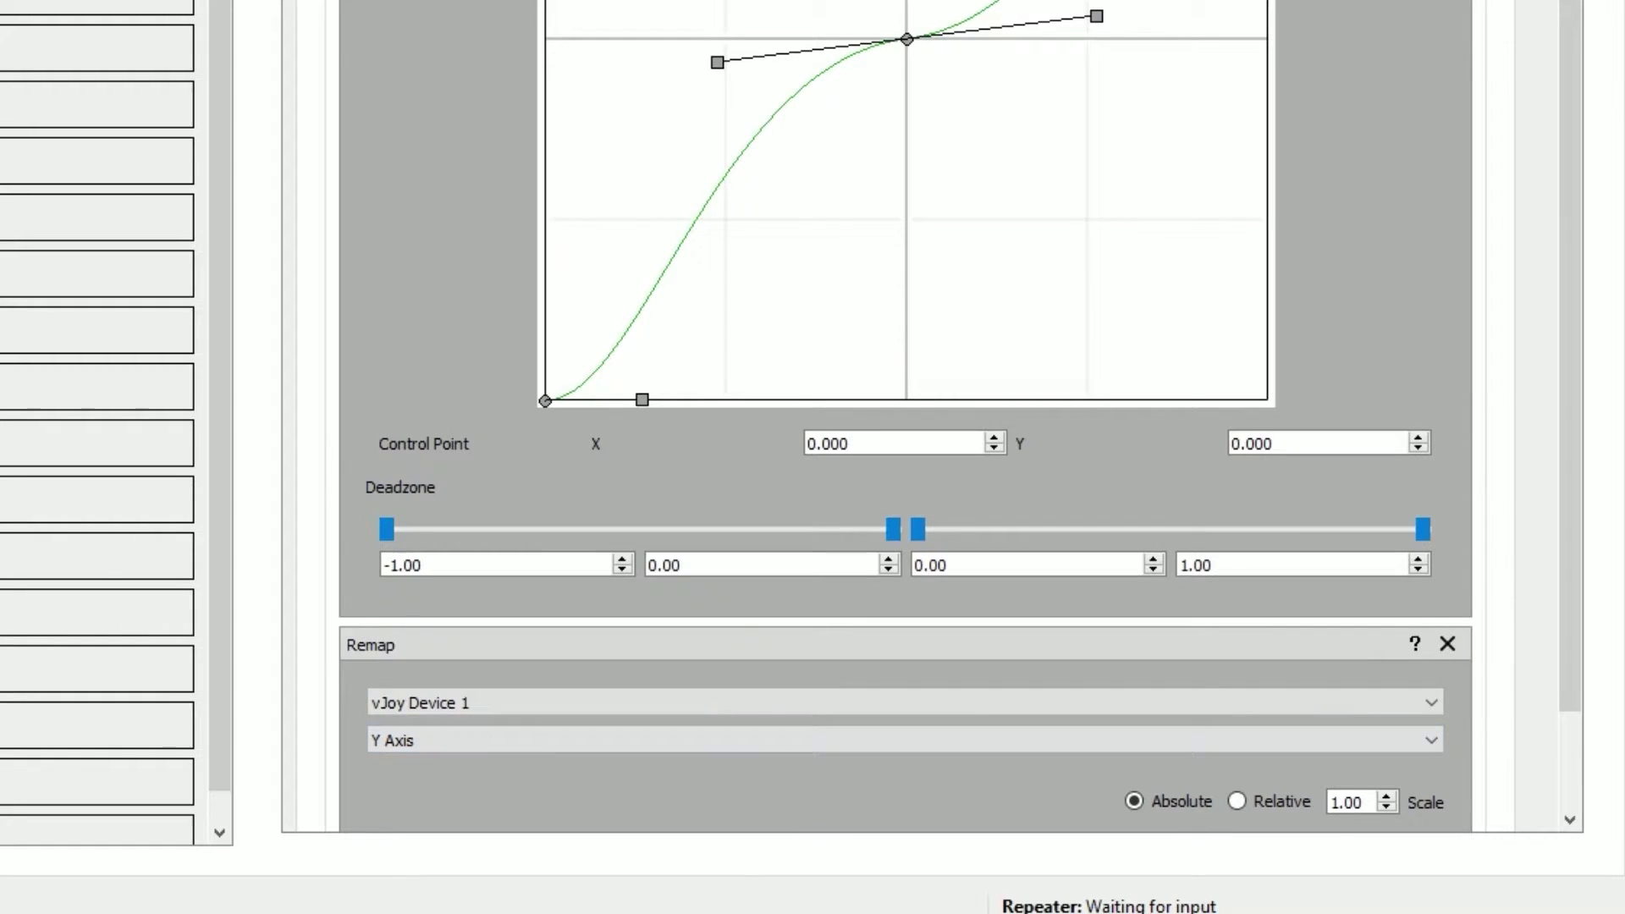
Step: Add a Response Curve action to the joystick's X Axis
{"action": "scroll", "coordinate": [906, 414], "scroll_direction": "up", "scroll_amount": 3}
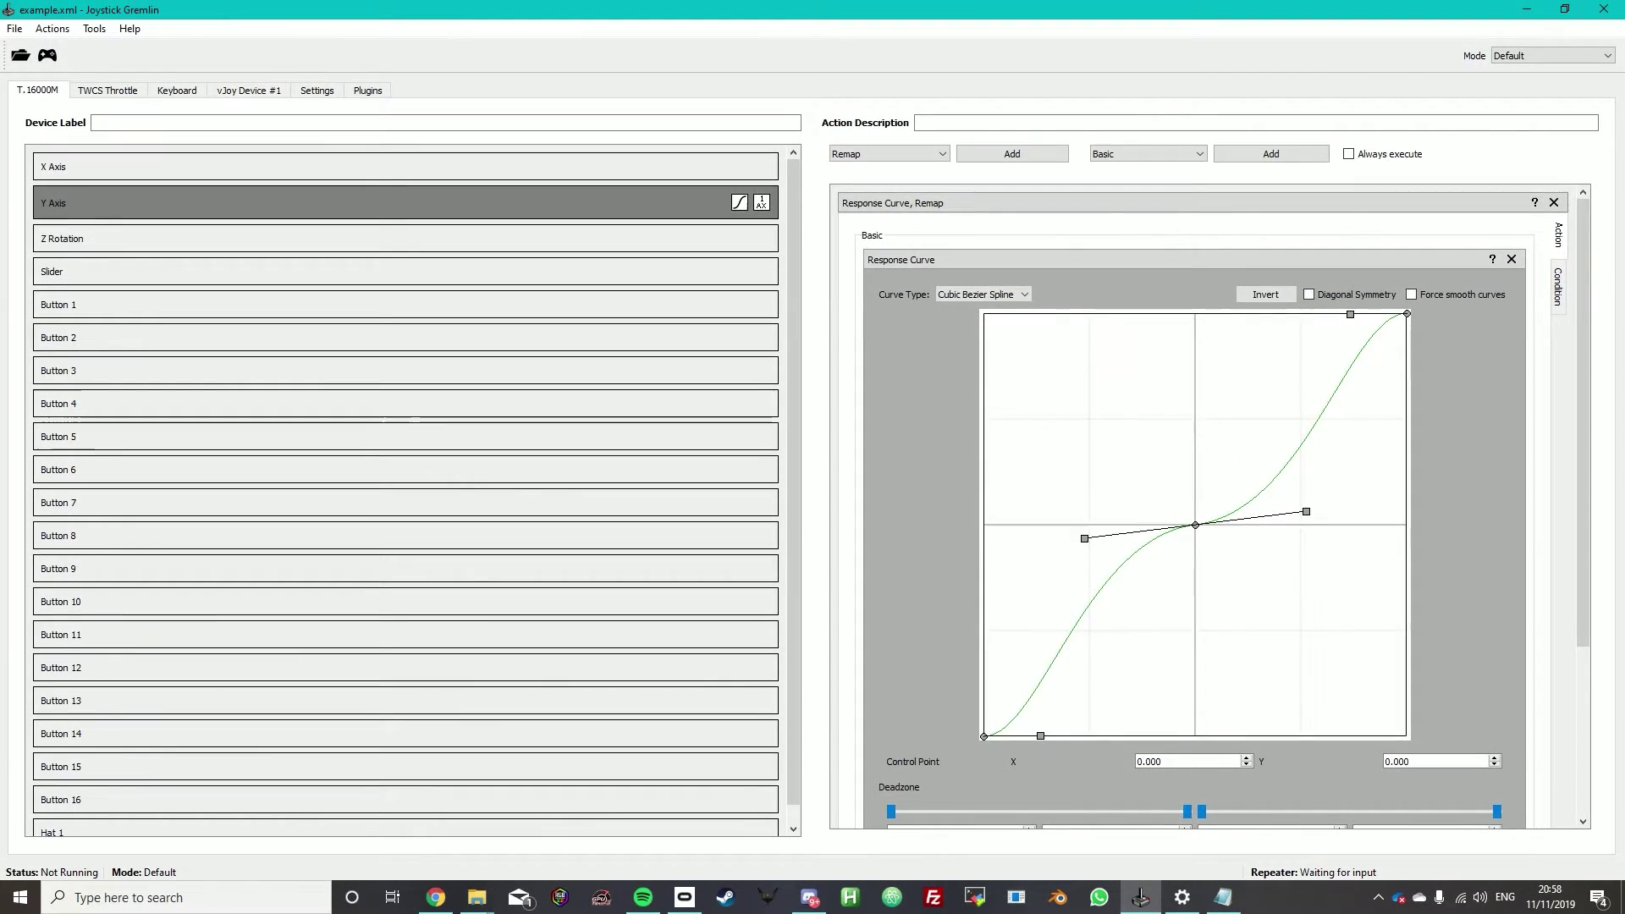
{"action": "left_click", "coordinate": [406, 167]}
{"action": "left_click", "coordinate": [890, 154]}
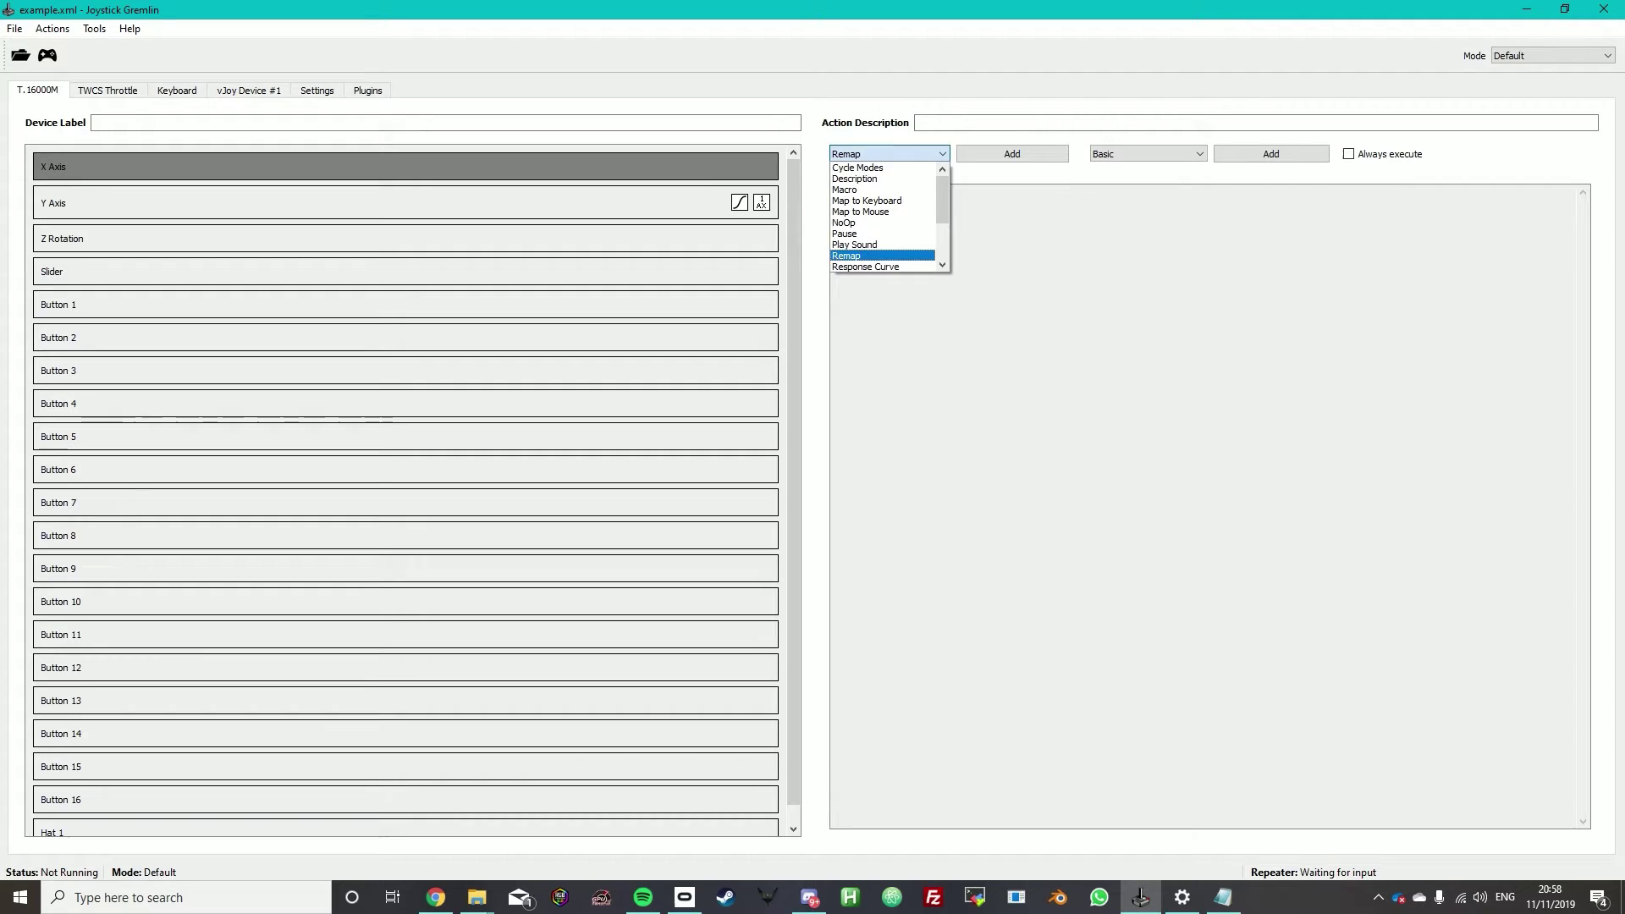
{"action": "left_click", "coordinate": [865, 266]}
{"action": "left_click", "coordinate": [1012, 153]}
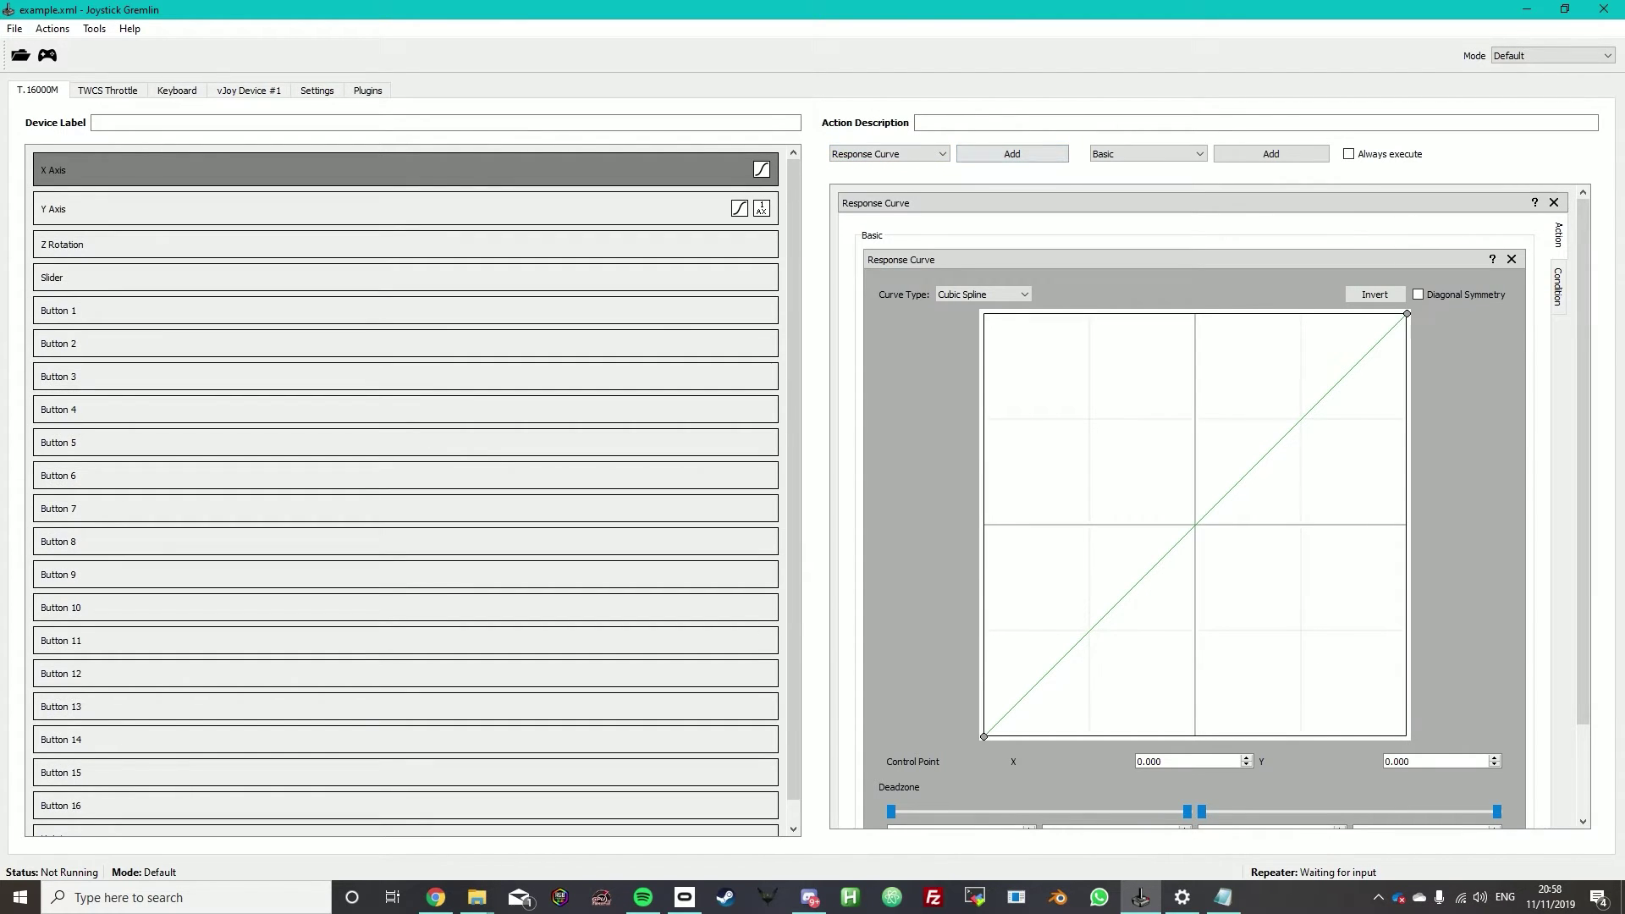
Step: Set the X Axis curve type to Cubic Bezier Spline and enable Diagonal Symmetry and Force smooth curves
{"action": "left_click", "coordinate": [983, 294]}
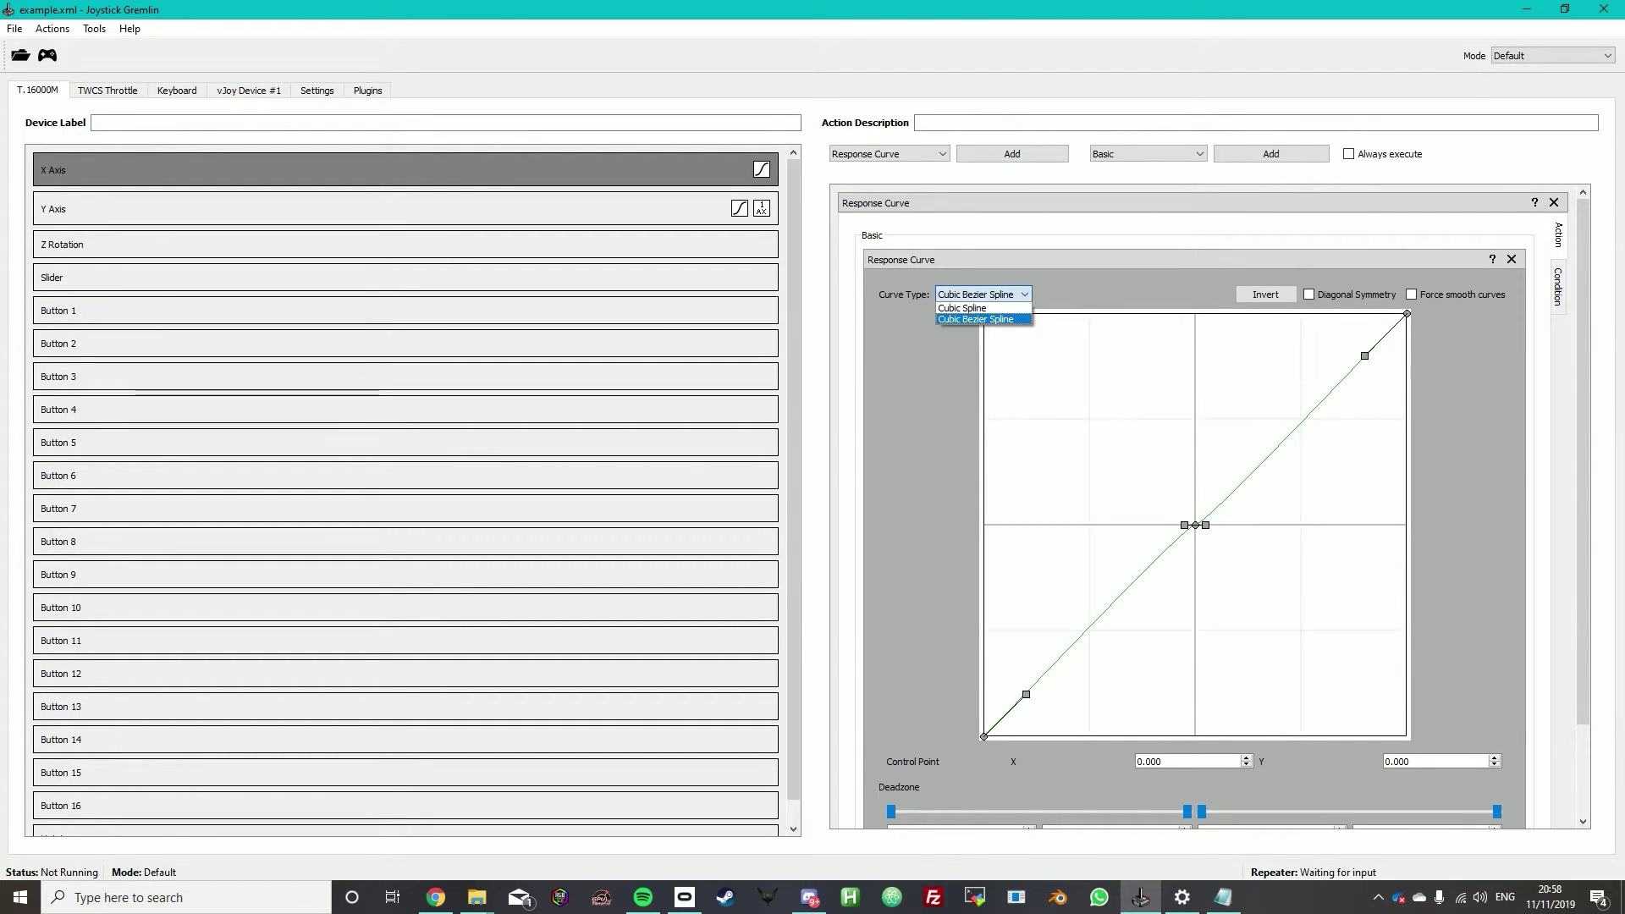
{"action": "left_click", "coordinate": [984, 319]}
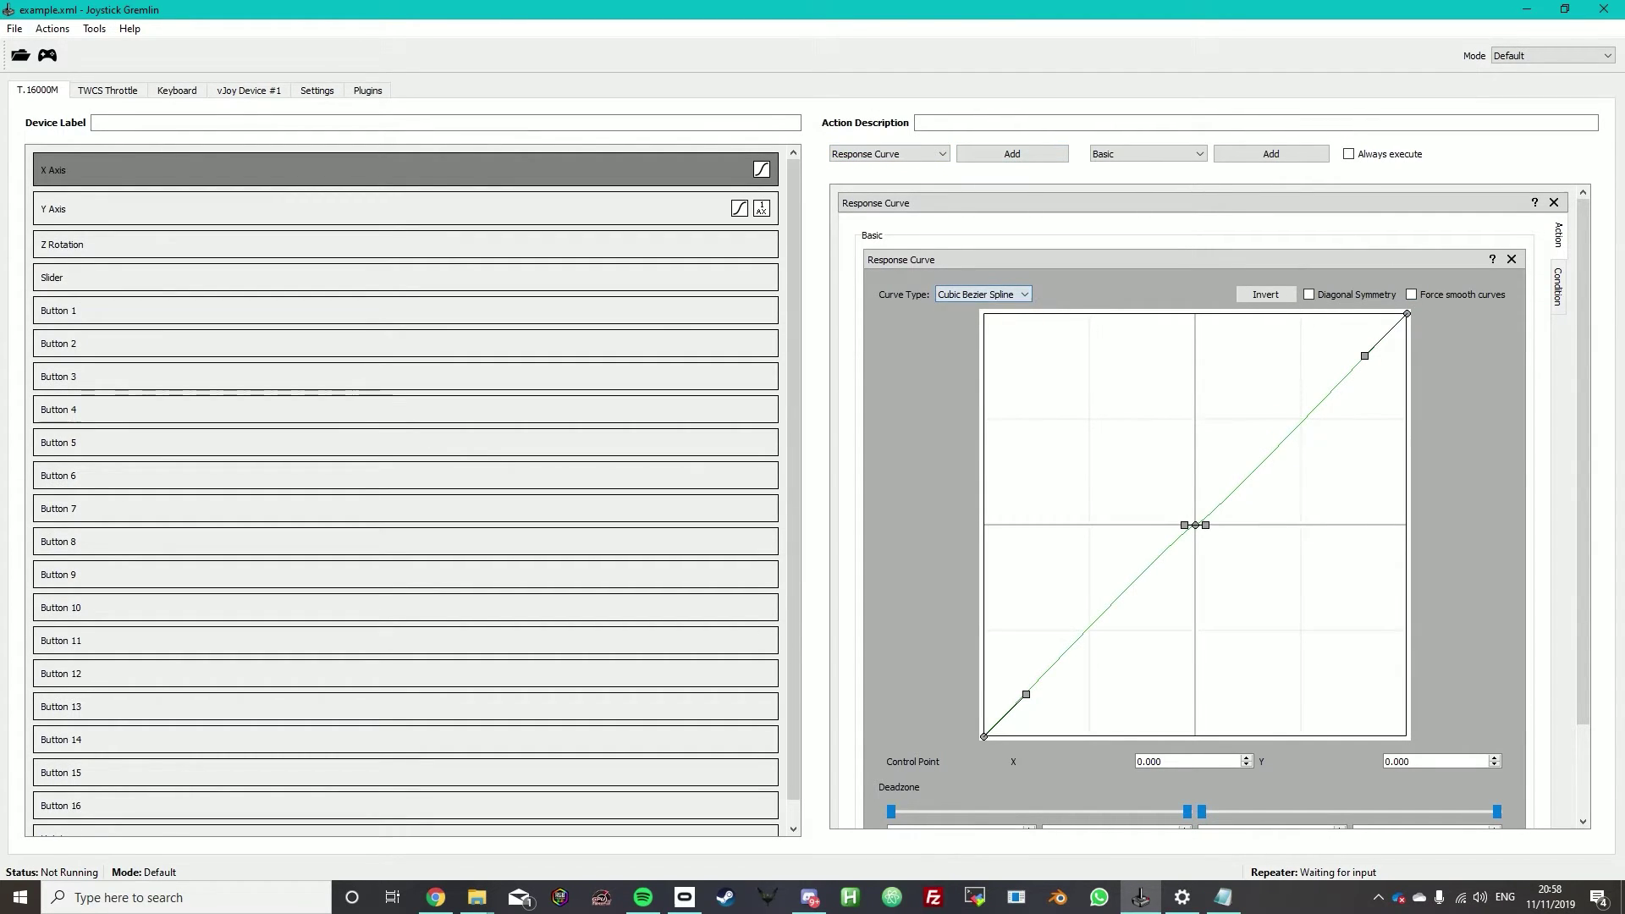
{"action": "left_click", "coordinate": [1309, 295]}
{"action": "left_click", "coordinate": [1411, 294]}
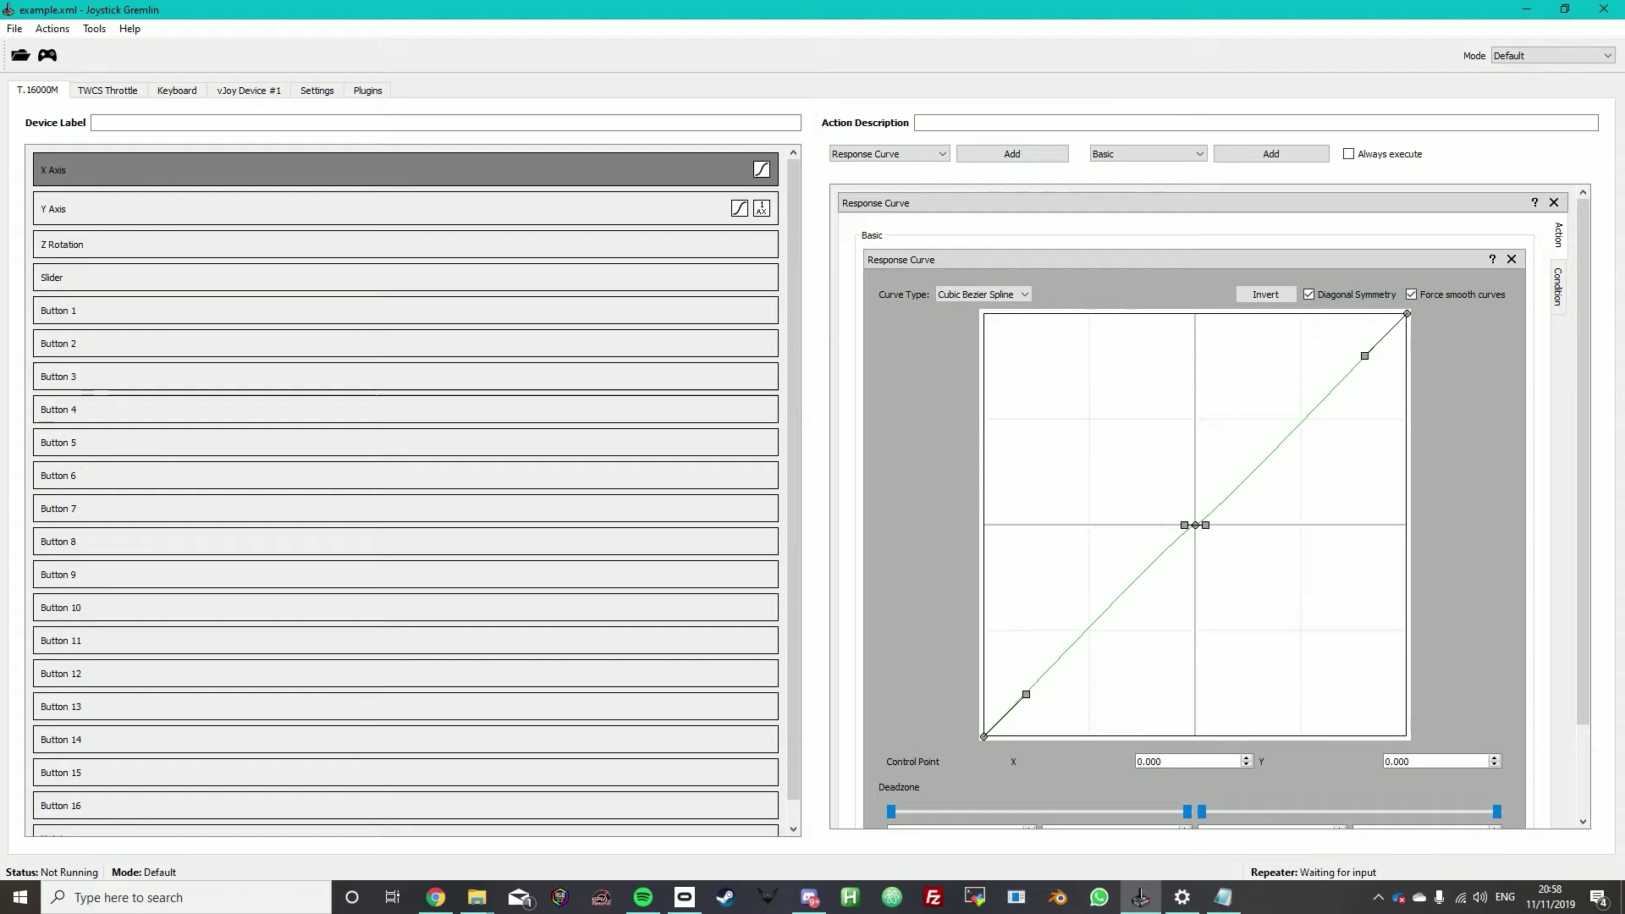
Step: Shape the X Axis curve with long, gently sloped centre handles and horizontal end handles, and reselect the X Axis input
{"action": "left_click_drag", "start_coordinate": [1365, 356], "coordinate": [1331, 313]}
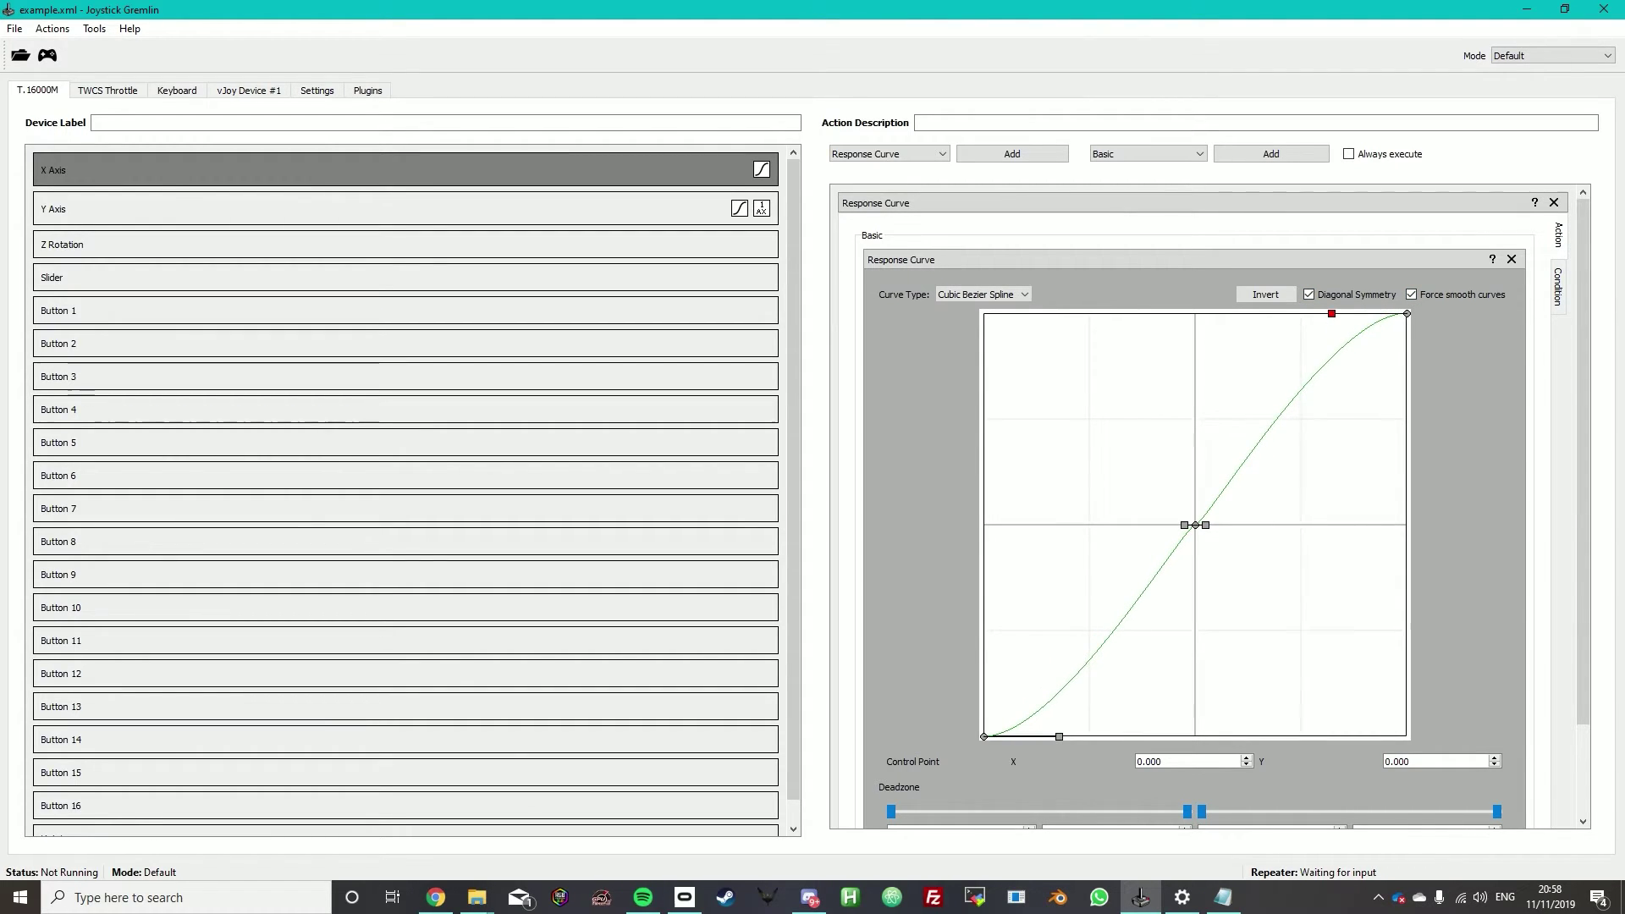
{"action": "left_click_drag", "start_coordinate": [1206, 525], "coordinate": [1327, 512]}
{"action": "left_click_drag", "start_coordinate": [1332, 313], "coordinate": [1335, 329]}
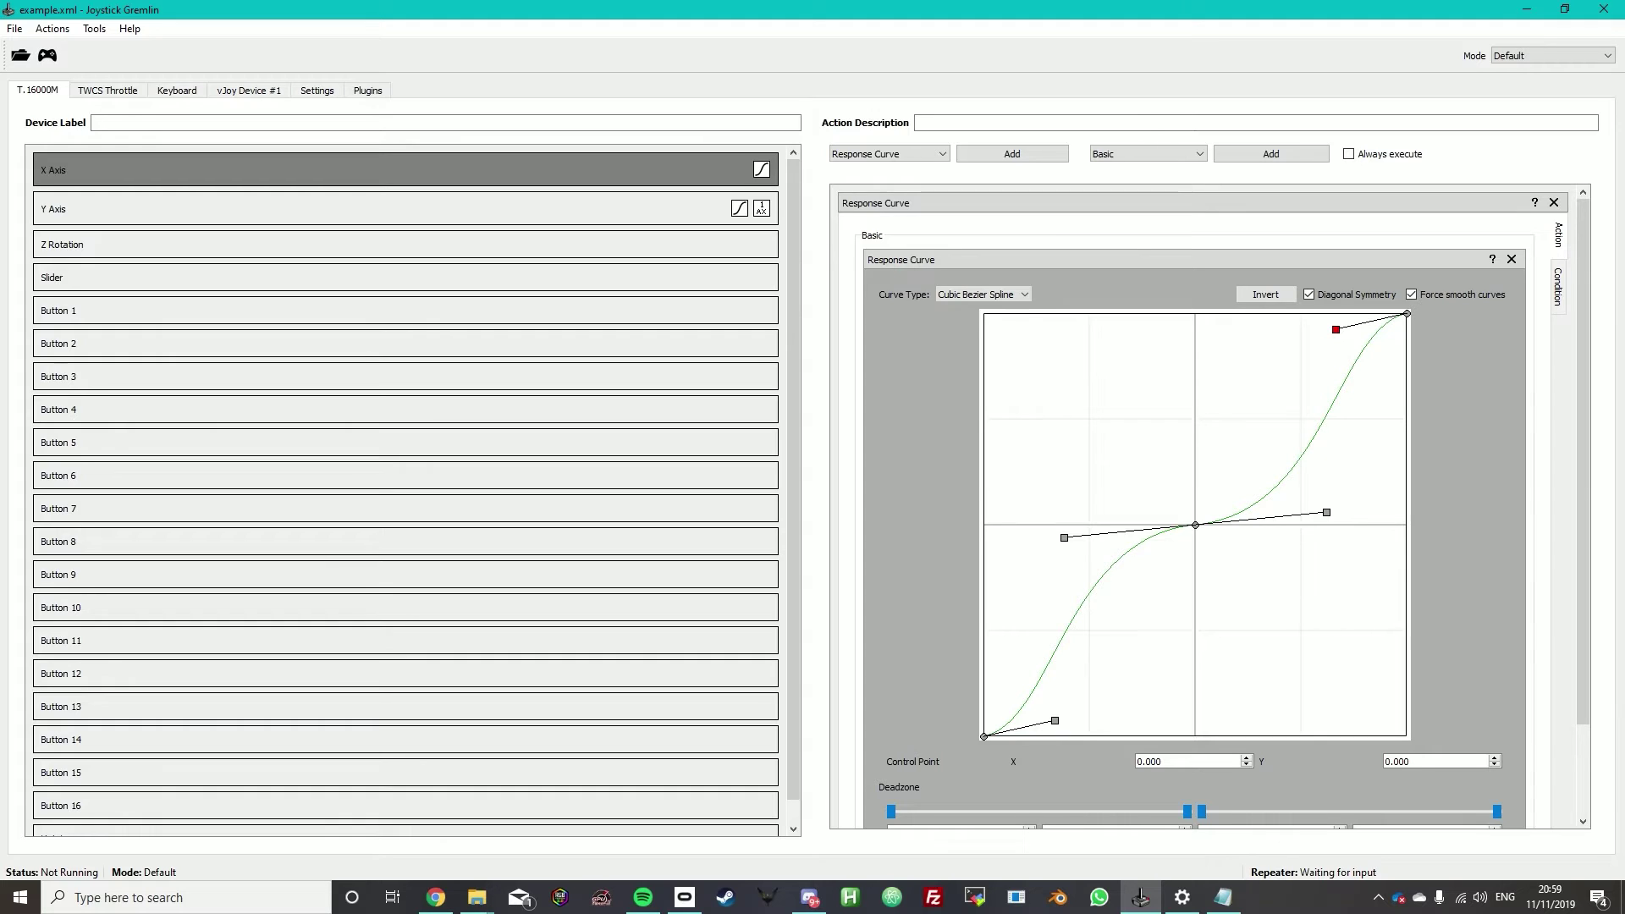
{"action": "left_click_drag", "start_coordinate": [1326, 512], "coordinate": [1336, 511]}
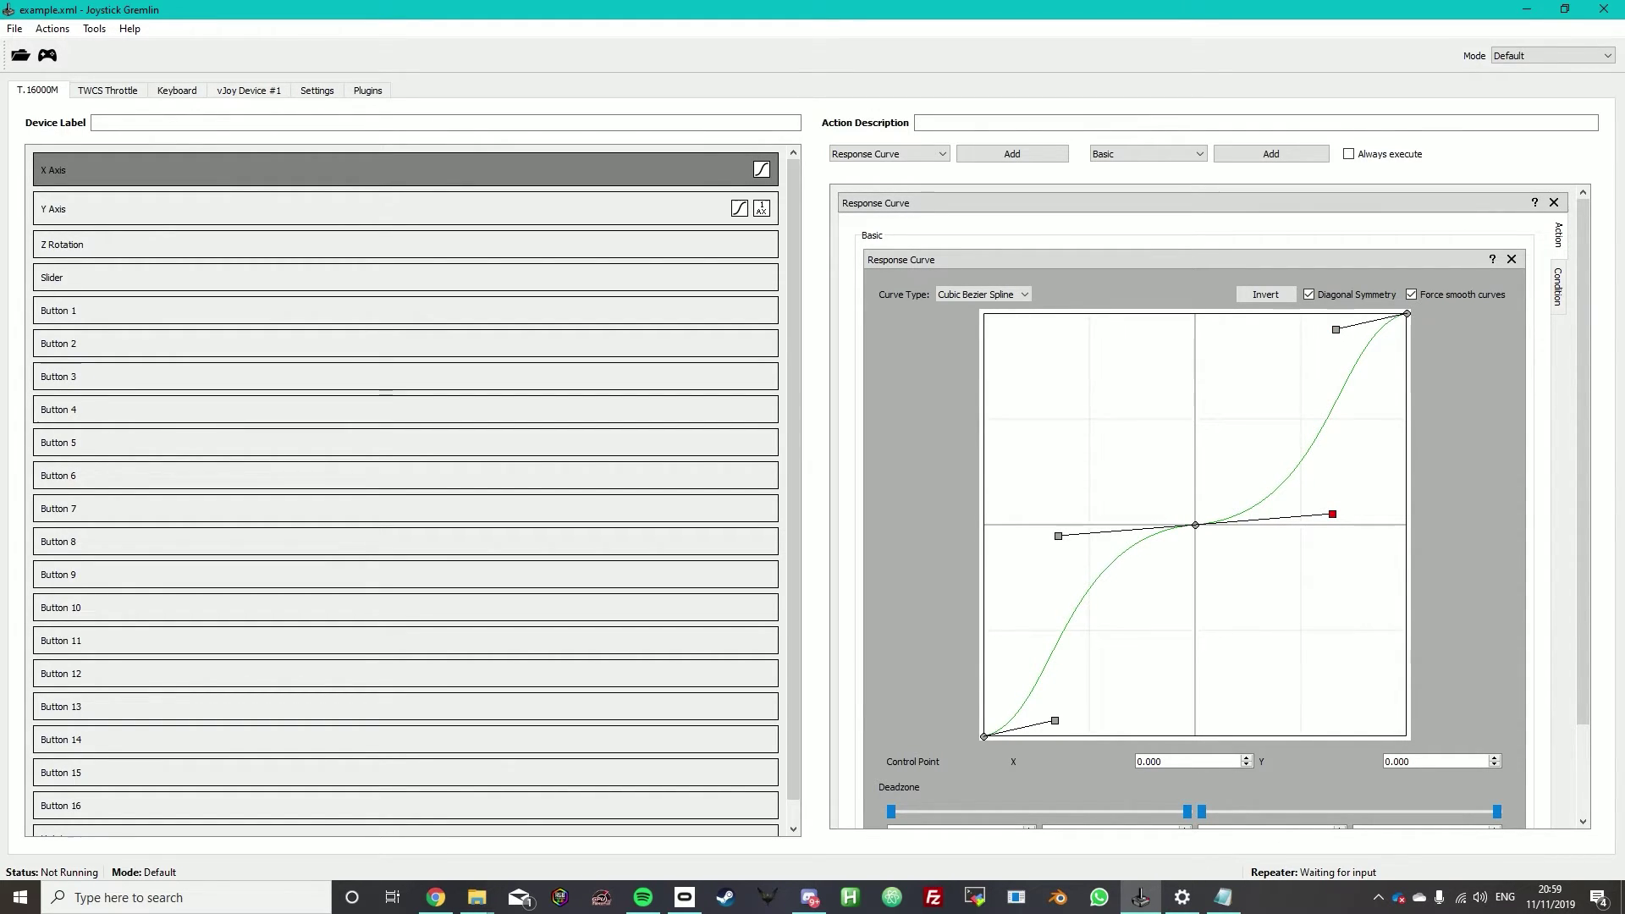
{"action": "left_click_drag", "start_coordinate": [1333, 514], "coordinate": [1334, 507]}
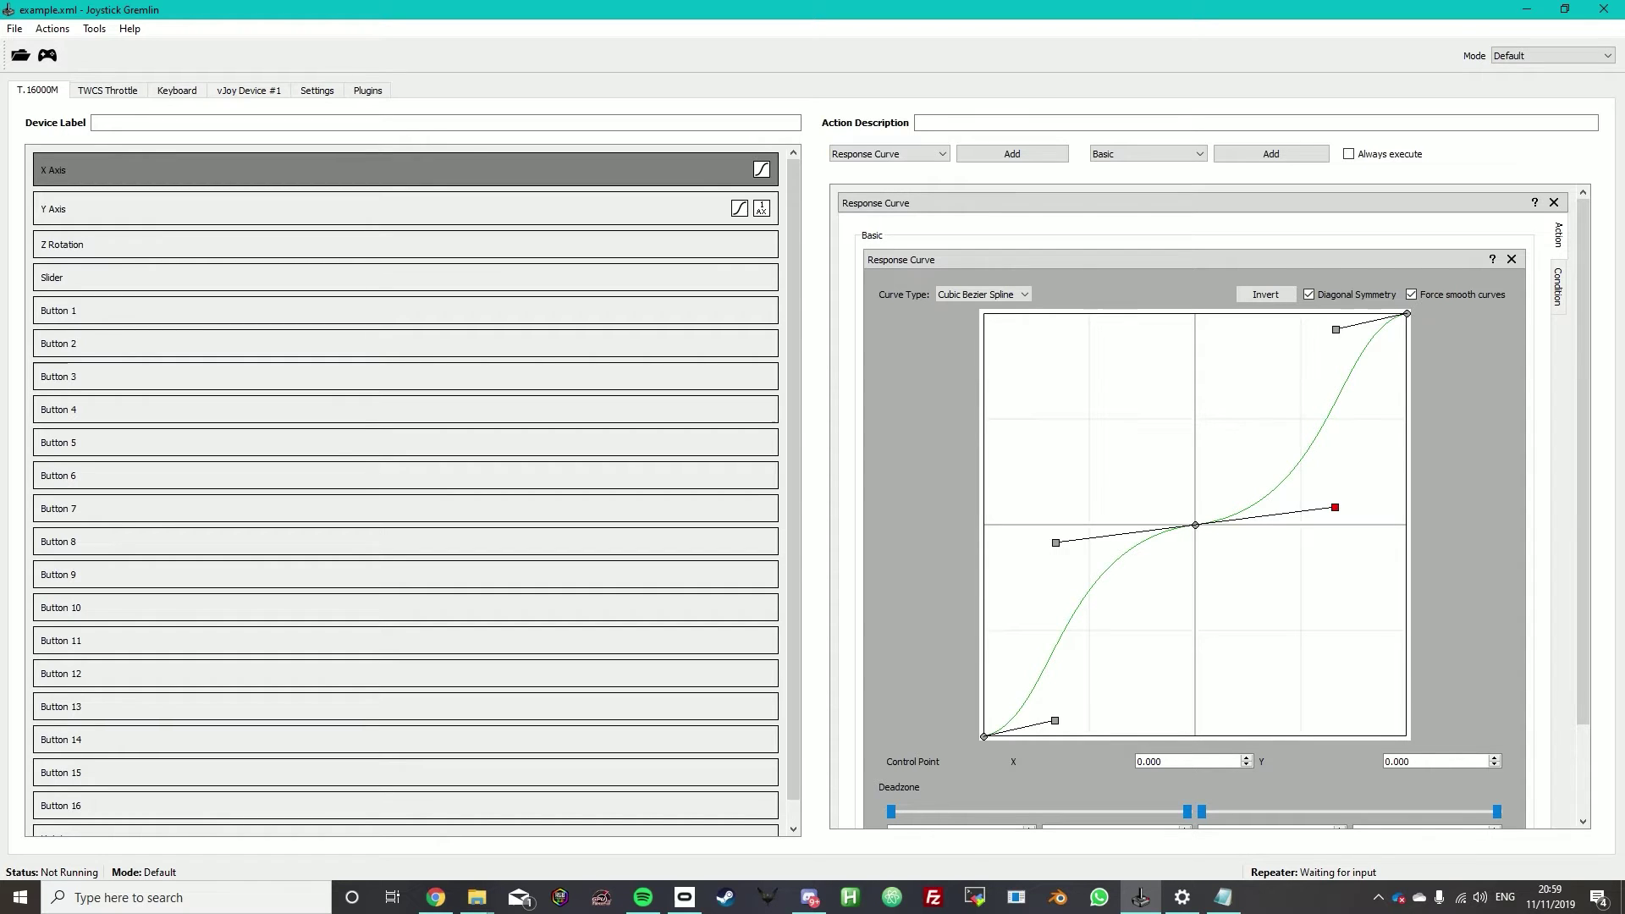
{"action": "mouse_move", "coordinate": [1336, 329]}
{"action": "left_mouse_down"}
{"action": "mouse_move", "coordinate": [1284, 322]}
{"action": "mouse_move", "coordinate": [1349, 332]}
{"action": "left_mouse_up"}
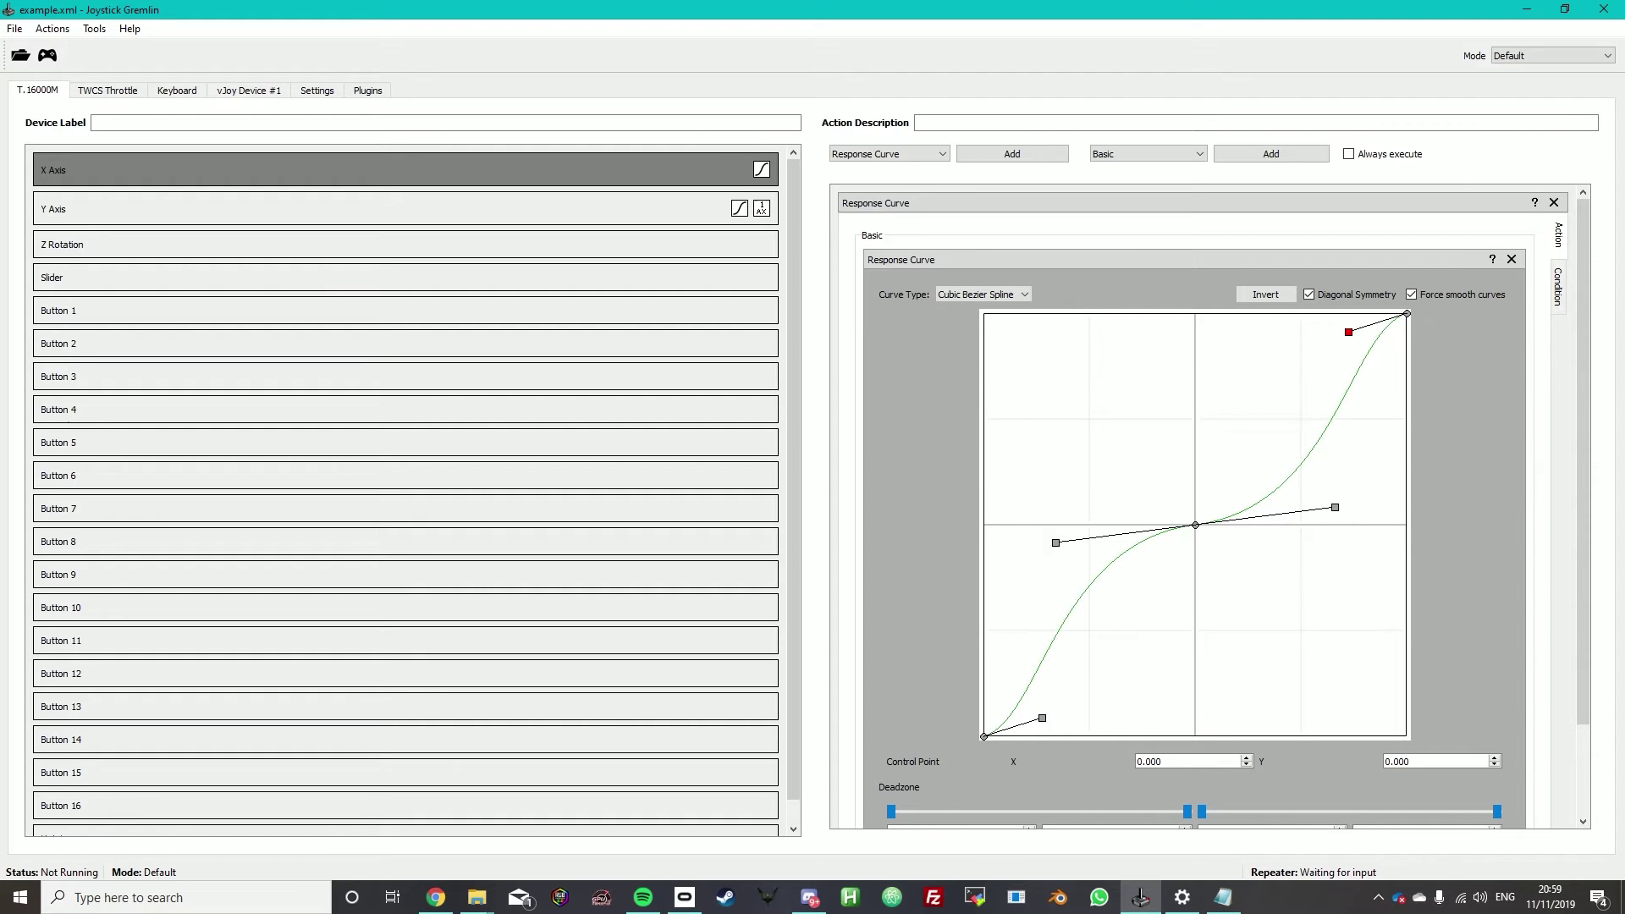
{"action": "left_click_drag", "start_coordinate": [1335, 507], "coordinate": [1334, 501]}
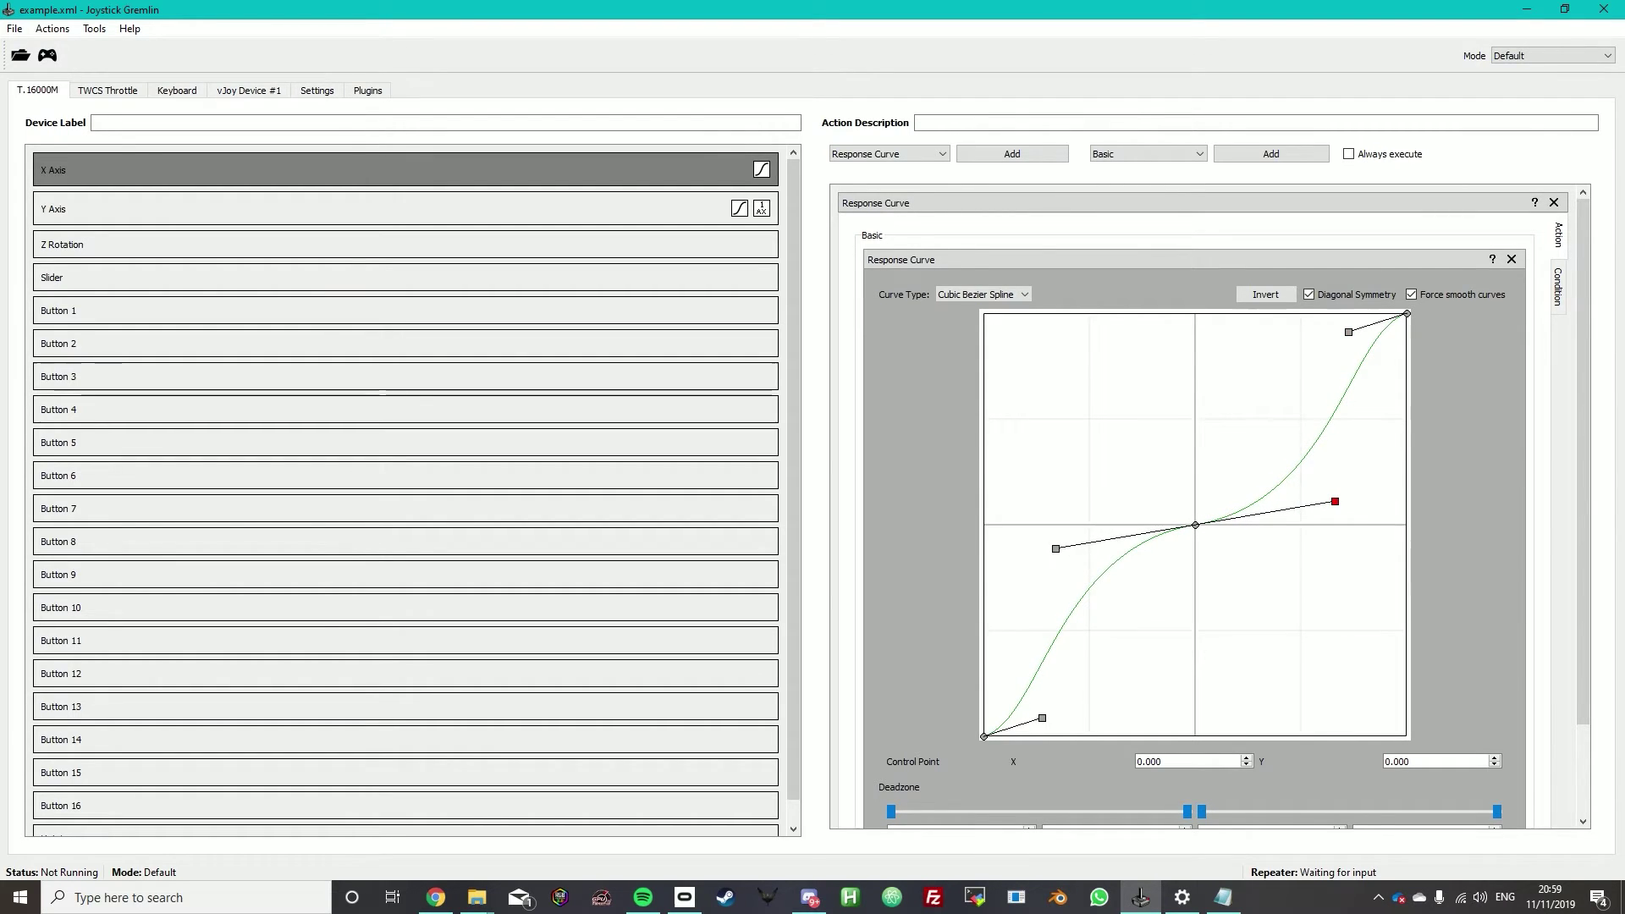
{"action": "left_click_drag", "start_coordinate": [1348, 332], "coordinate": [1335, 315]}
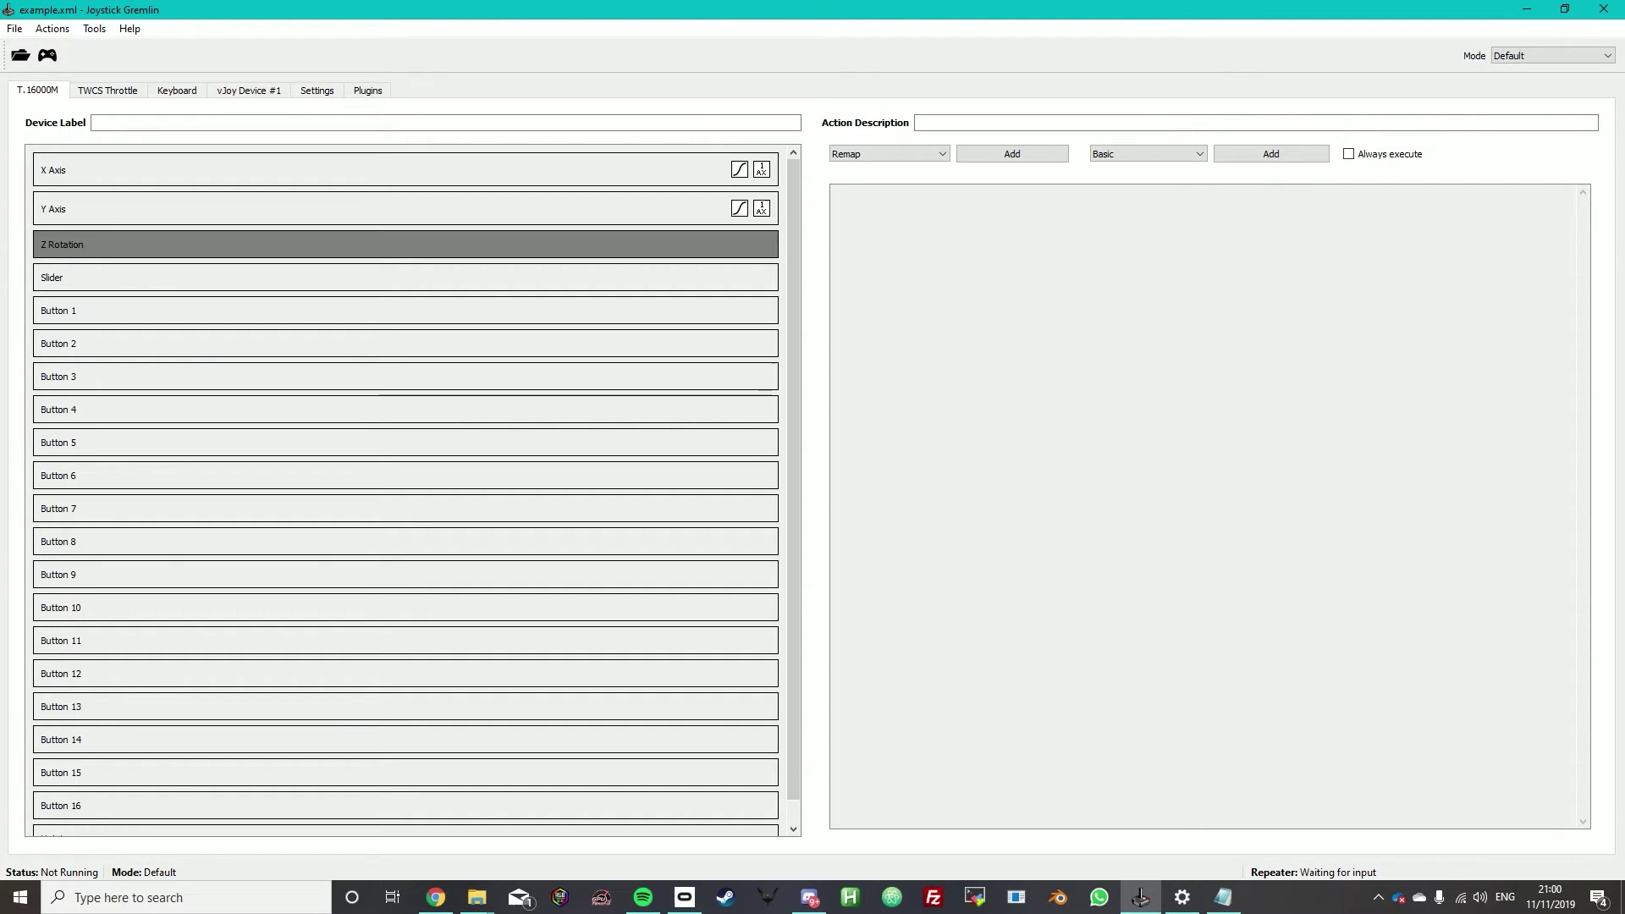
{"action": "left_click", "coordinate": [405, 170]}
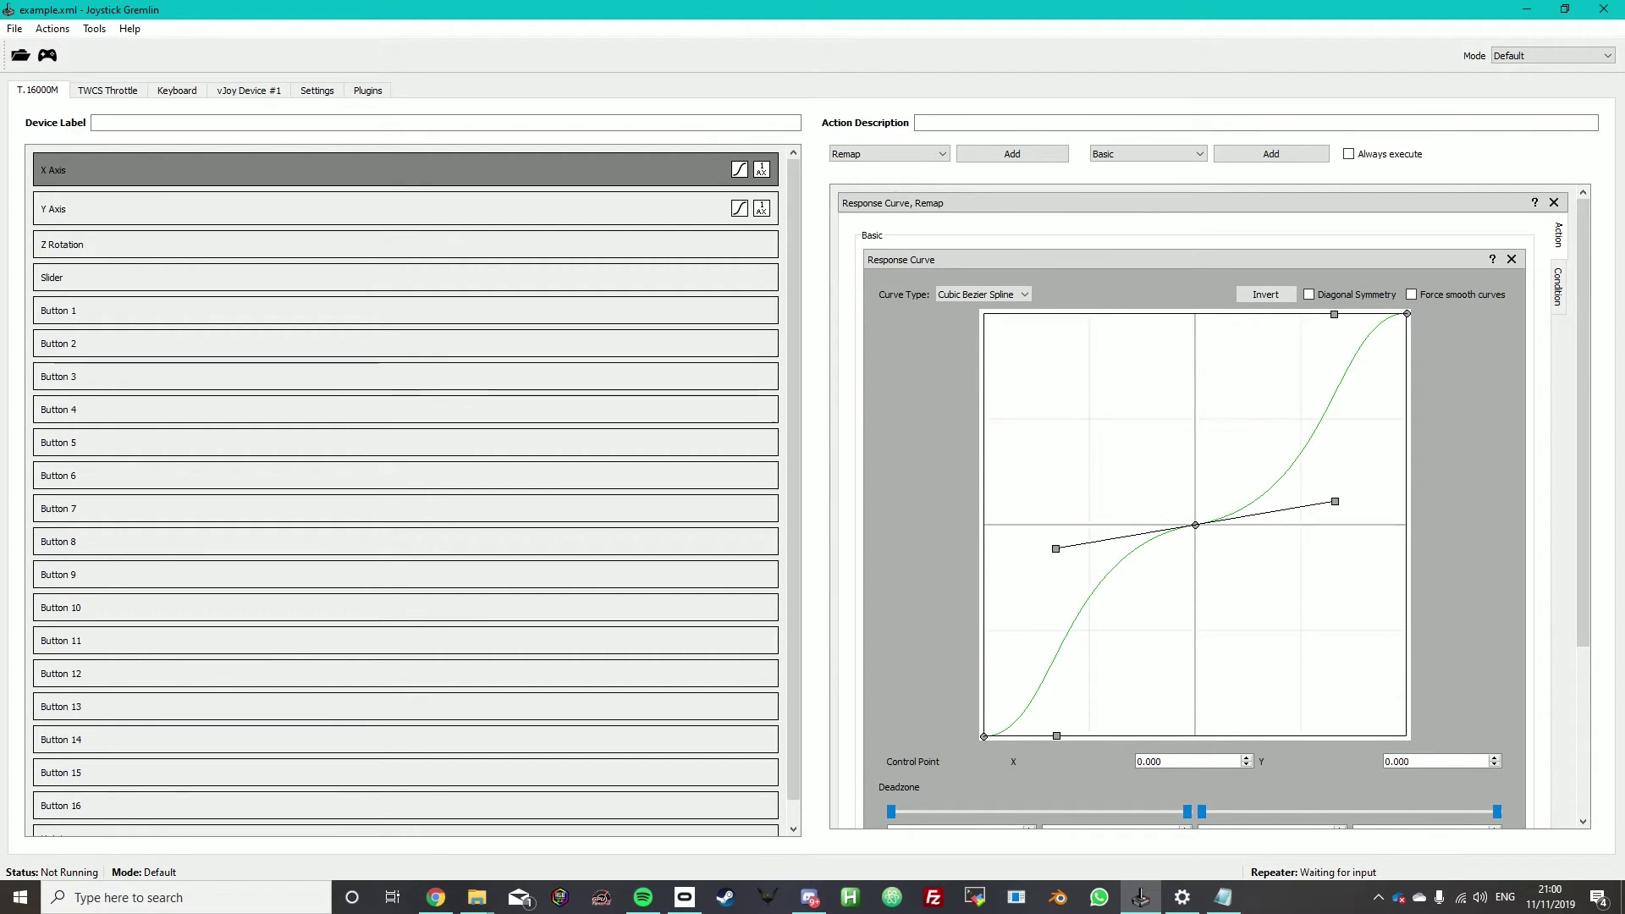
Step: Give Z Rotation a Cubic Bezier Spline response curve with Diagonal Symmetry and Force smooth curves, using gently sloped centre handles and horizontal end handles
{"action": "left_click", "coordinate": [406, 209]}
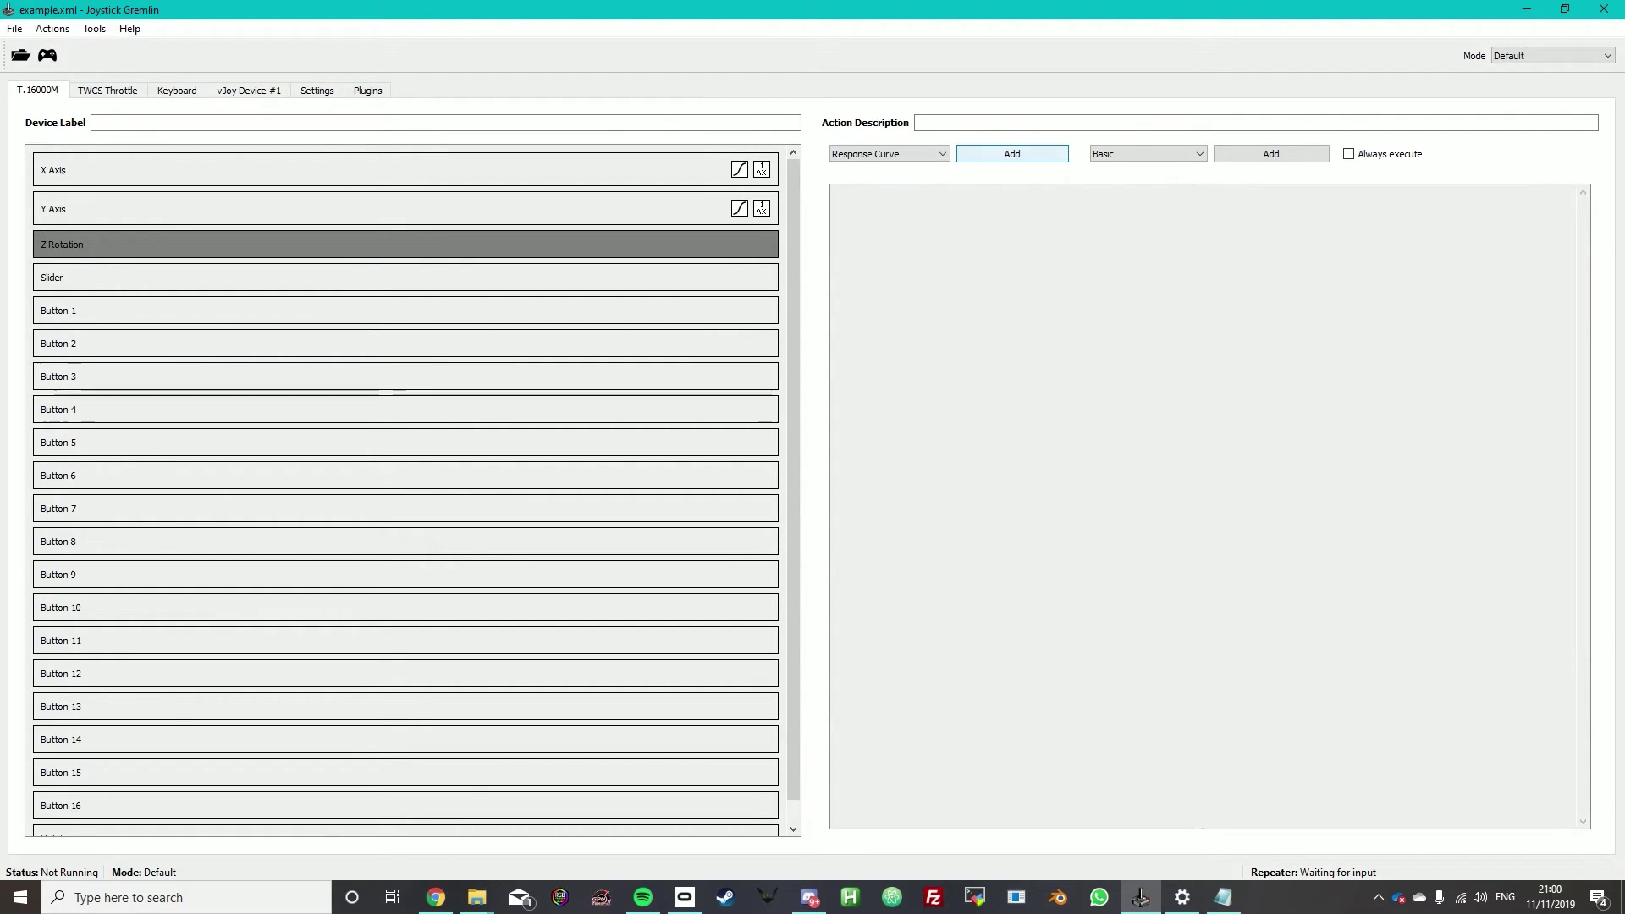
{"action": "left_click", "coordinate": [1012, 154]}
{"action": "left_click", "coordinate": [983, 294]}
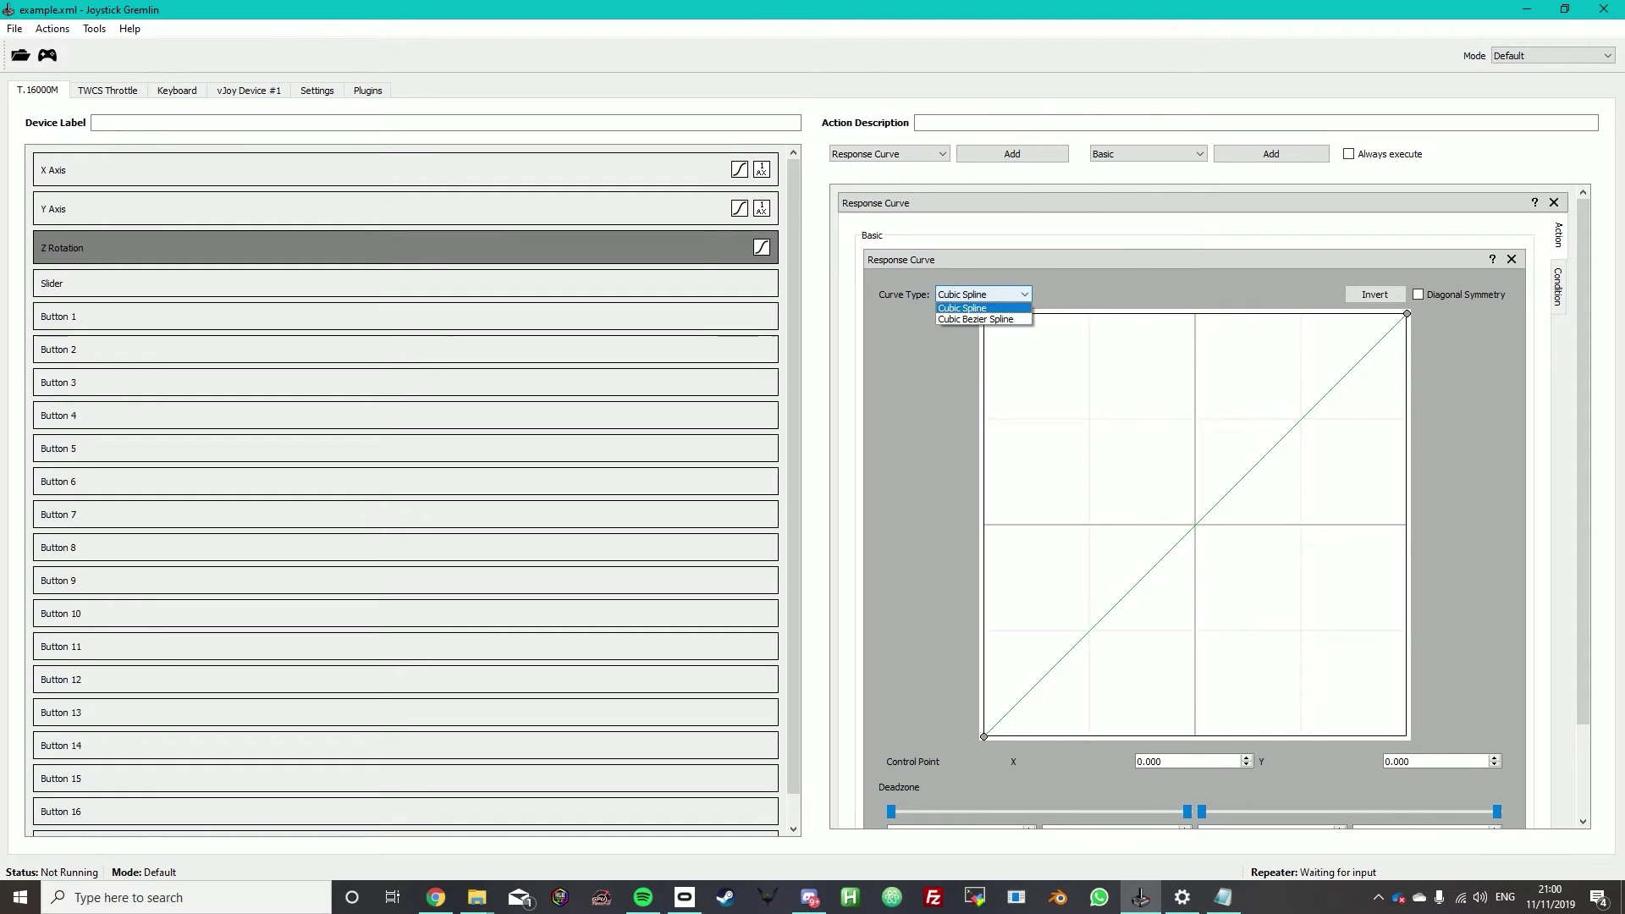
{"action": "left_click", "coordinate": [983, 319]}
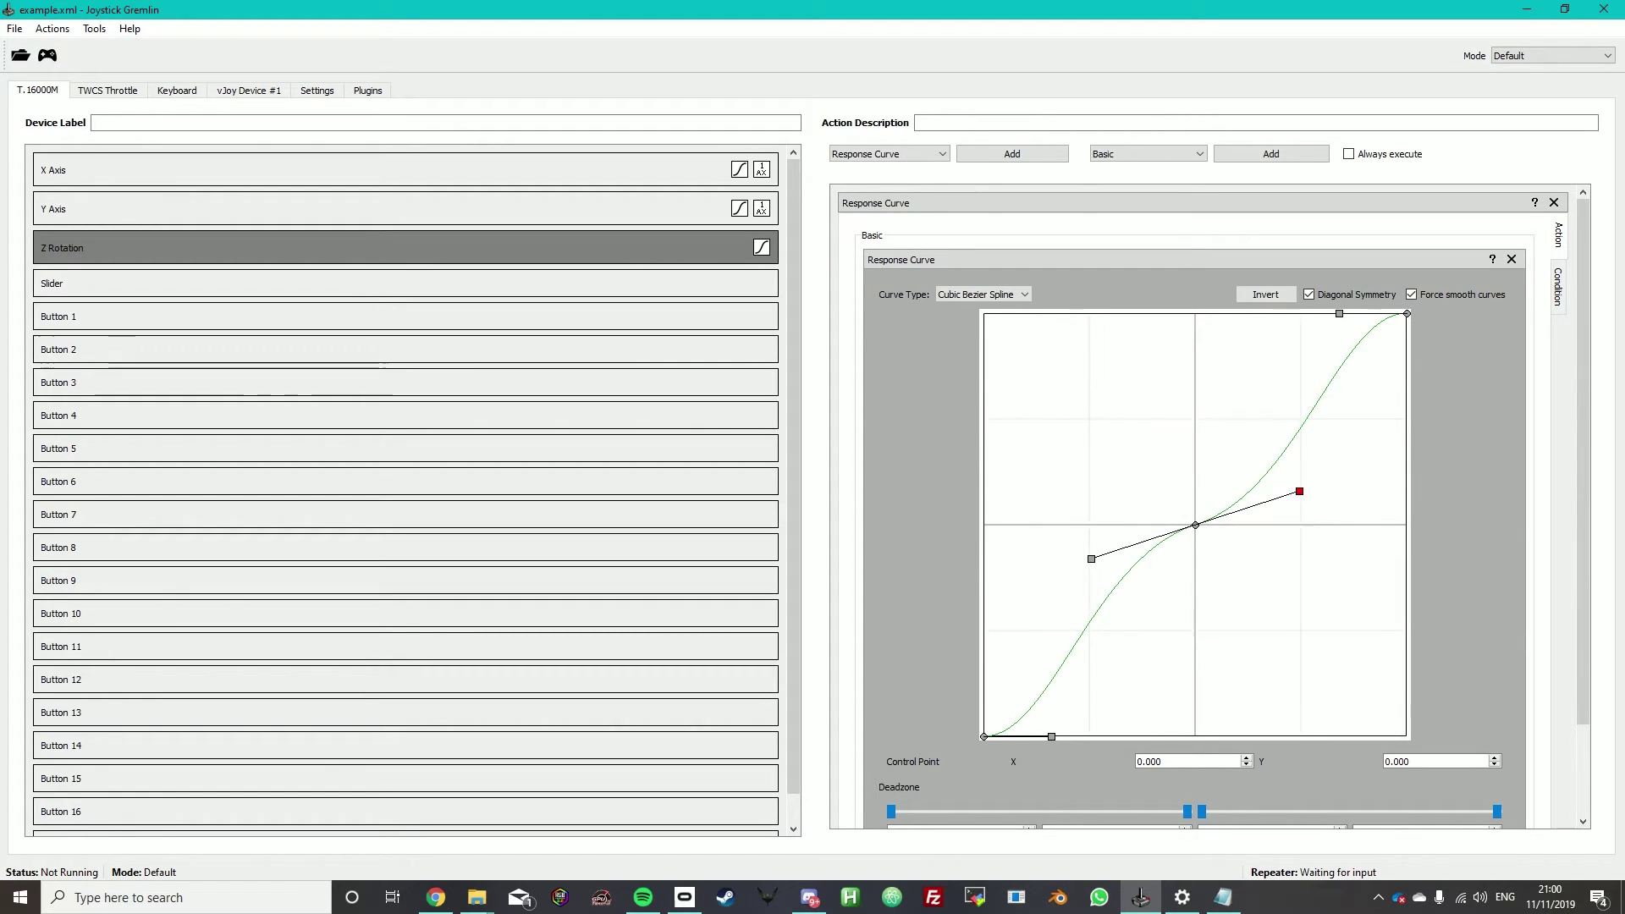
{"action": "left_click_drag", "start_coordinate": [1295, 494], "coordinate": [1305, 496]}
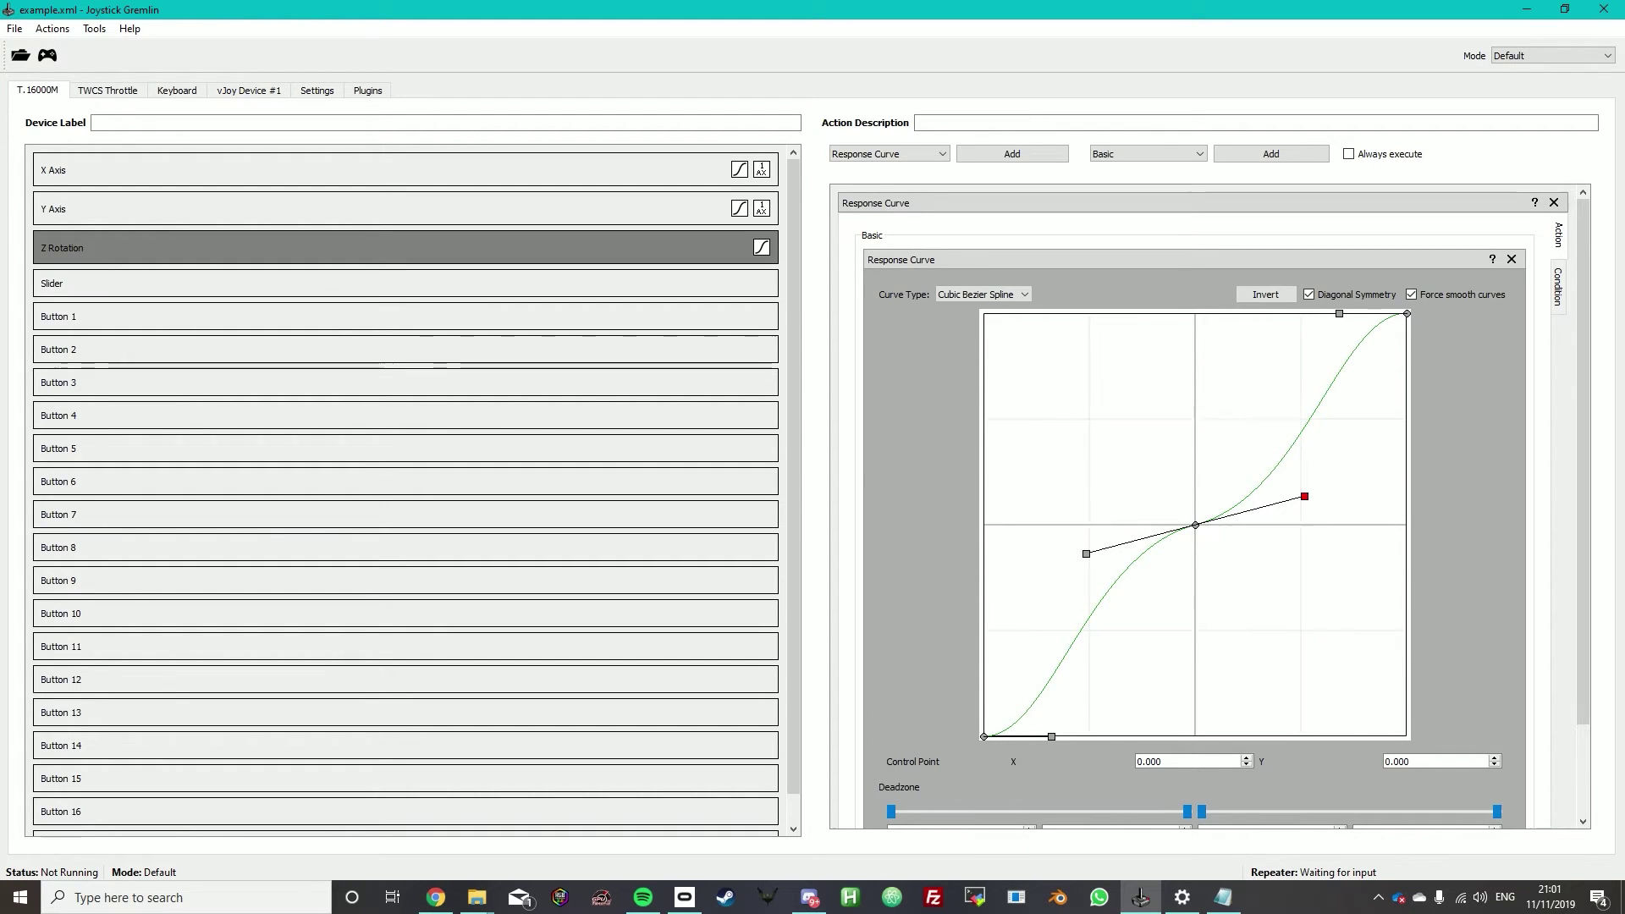
Step: Add a Remap action below the Z Rotation curve that outputs to the Z Rotation axis of vJoy Device 1
{"action": "scroll", "coordinate": [1202, 508], "scroll_direction": "down", "scroll_amount": 2}
{"action": "left_click", "coordinate": [1357, 776]}
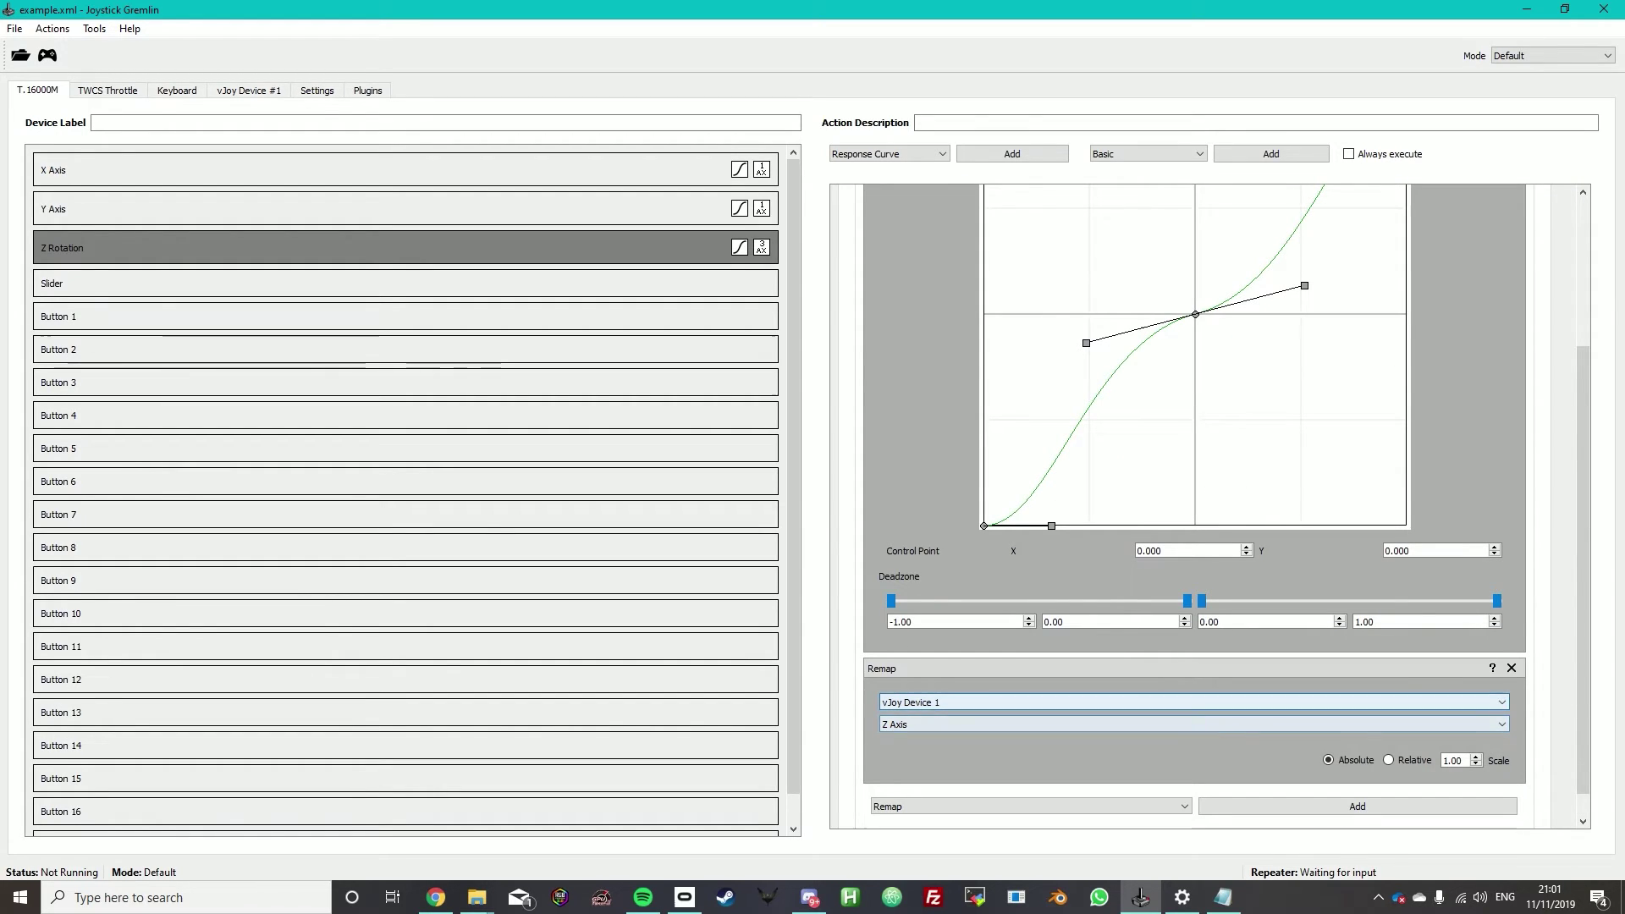
{"action": "left_click", "coordinate": [1193, 725]}
{"action": "key", "text": "Down"}
{"action": "key", "text": "Down"}
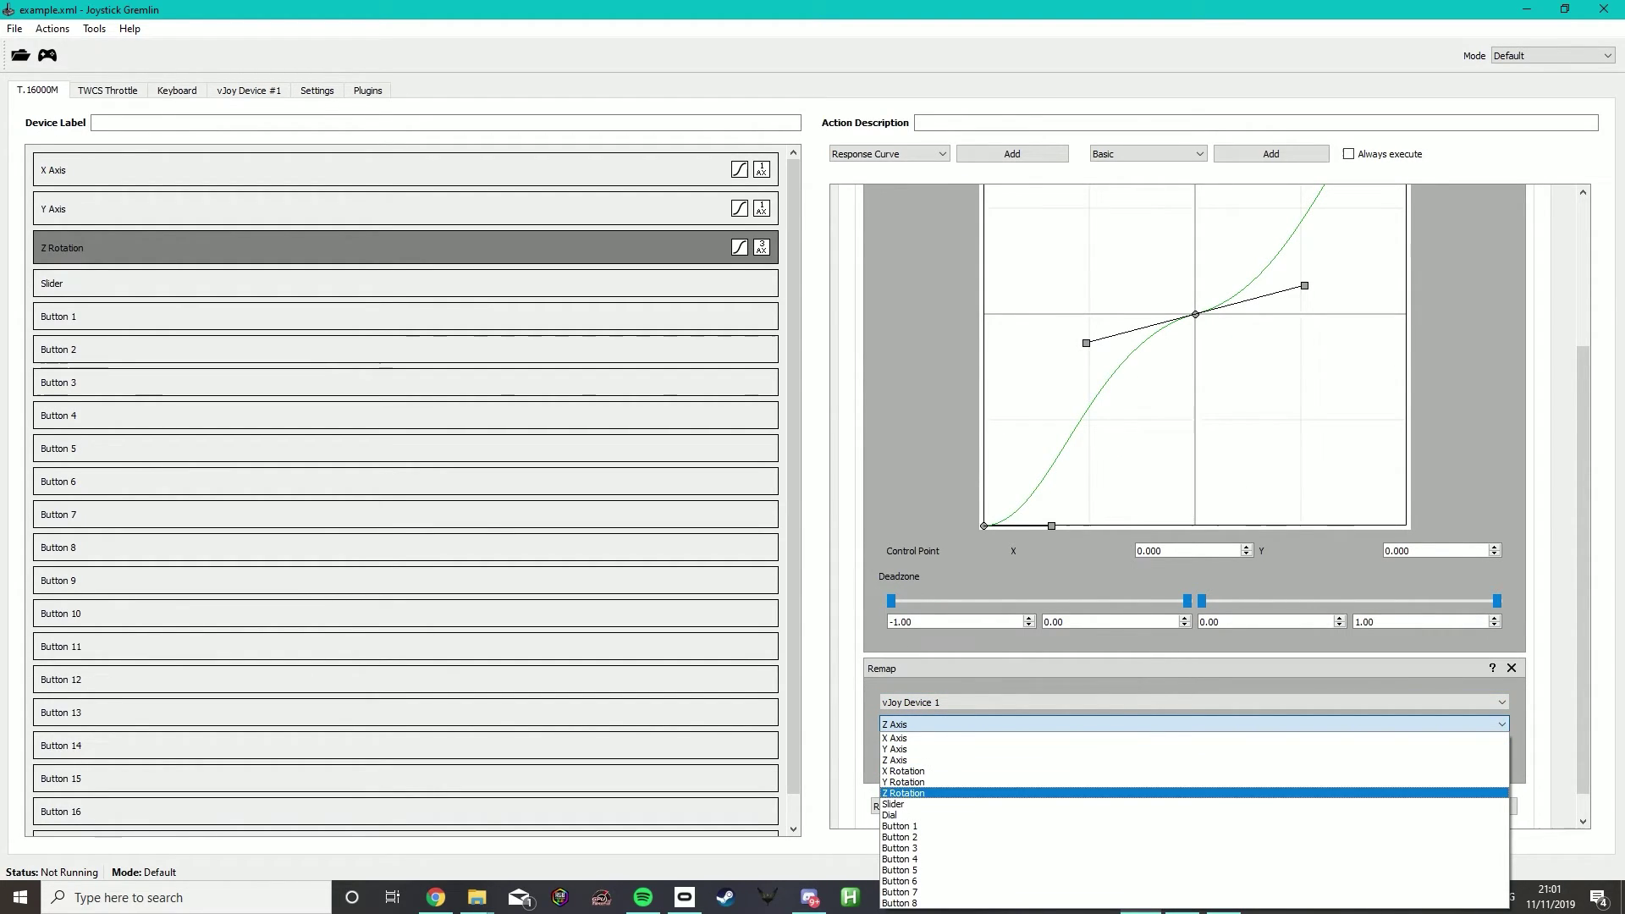
{"action": "key", "text": "Return"}
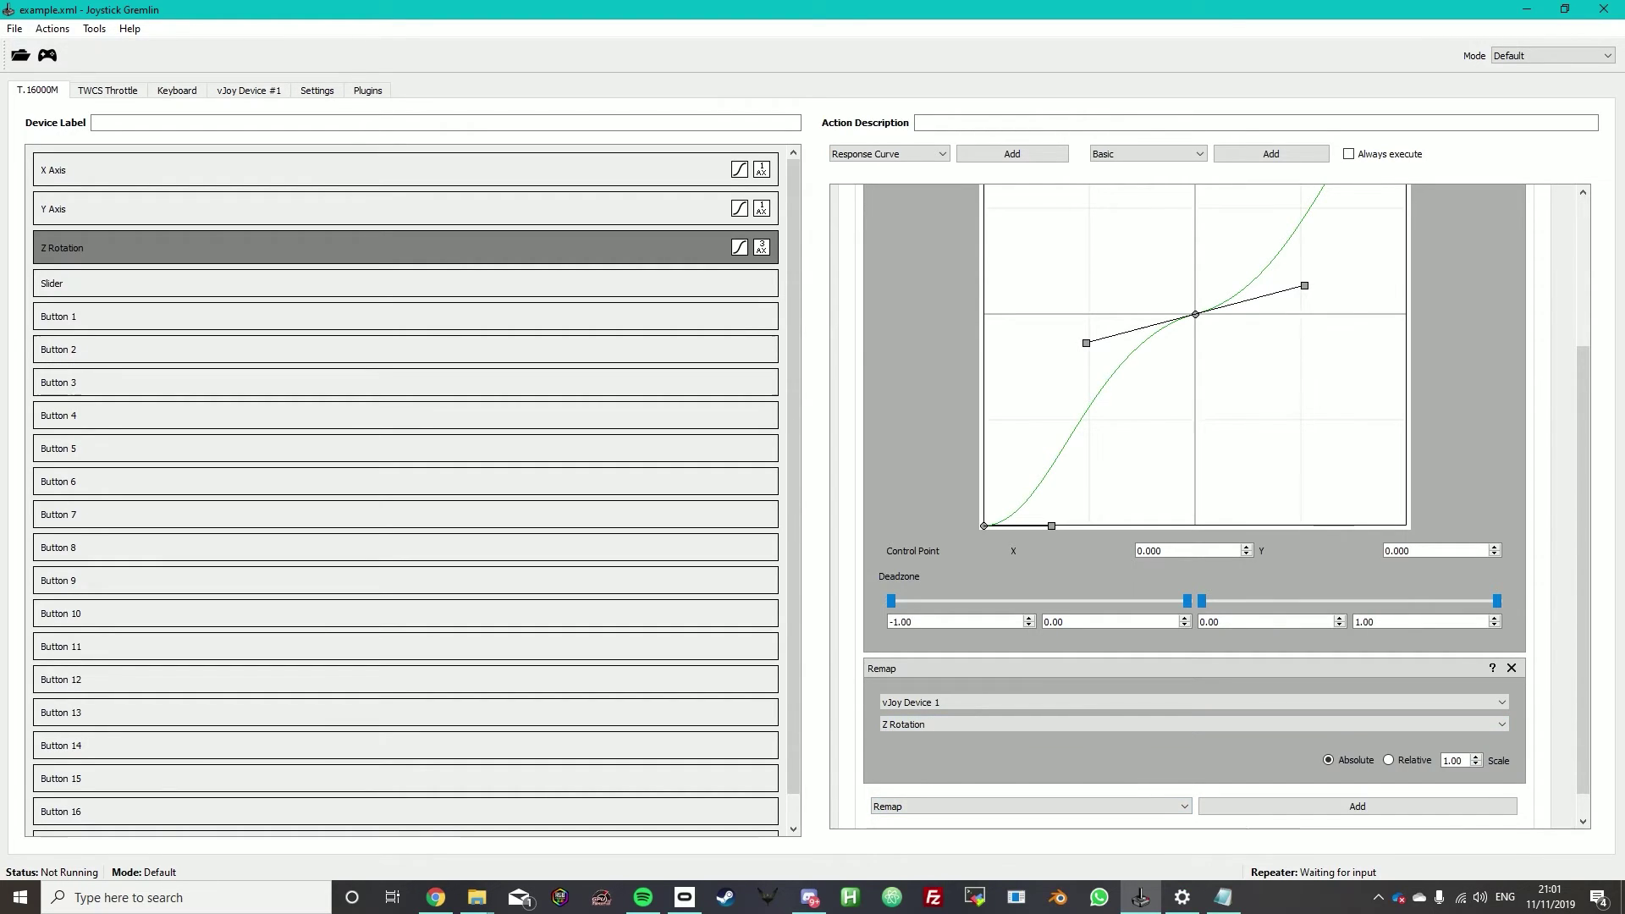
Step: Reselect the Z Rotation input and save the profile
{"action": "scroll", "coordinate": [1209, 506], "scroll_direction": "down", "scroll_amount": 1}
{"action": "left_click", "coordinate": [405, 248]}
{"action": "left_click", "coordinate": [14, 29]}
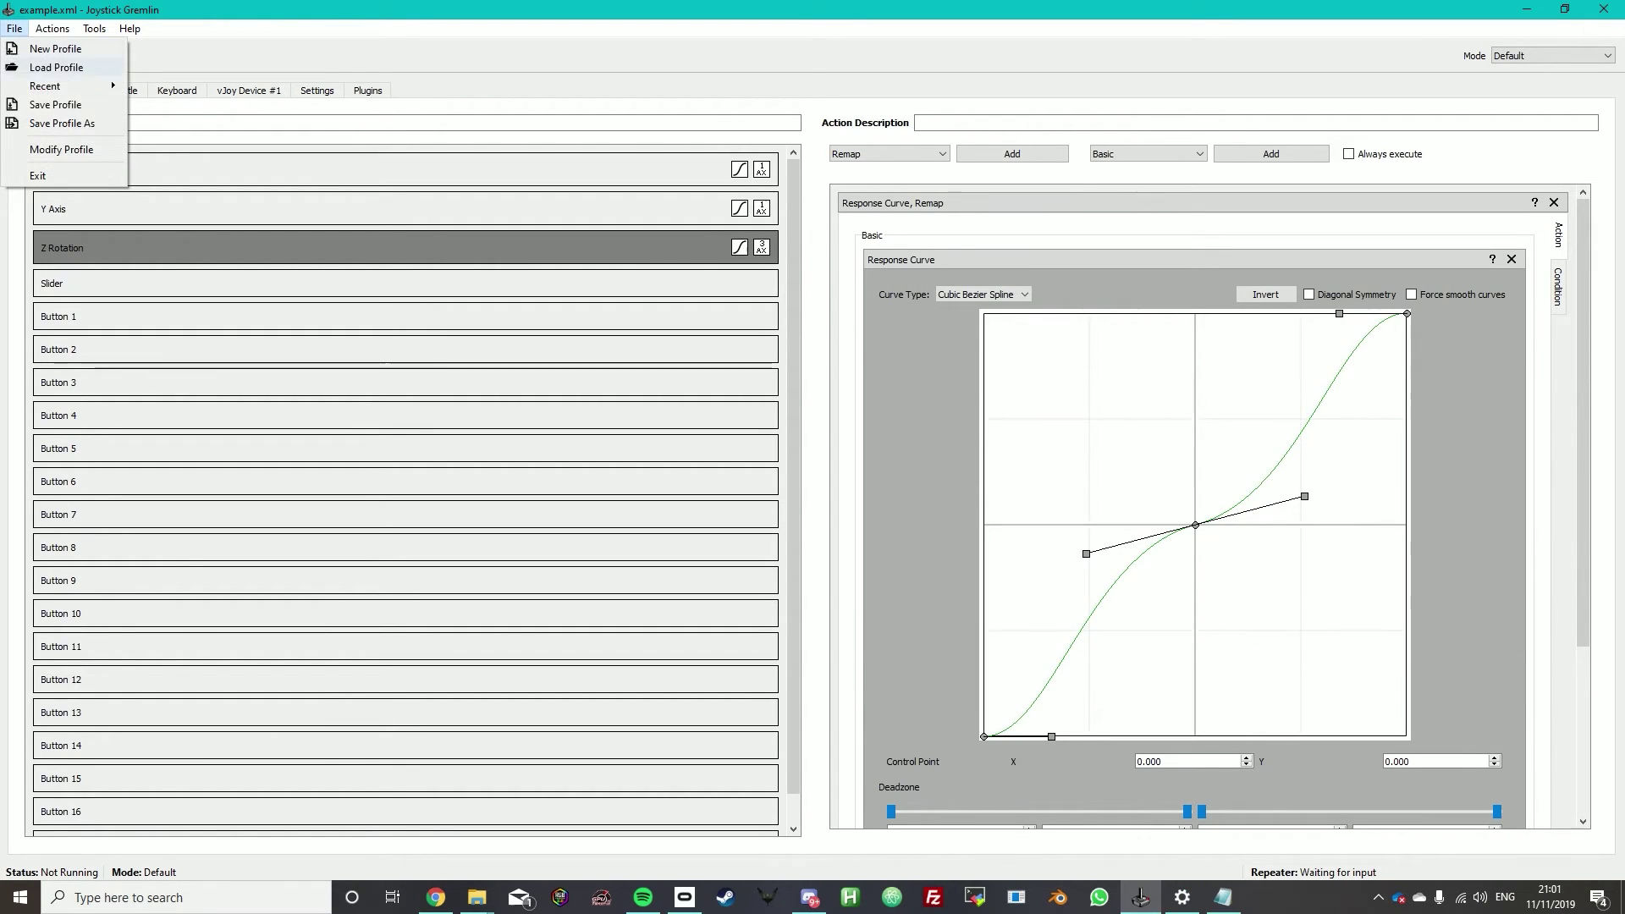
{"action": "left_click", "coordinate": [56, 105]}
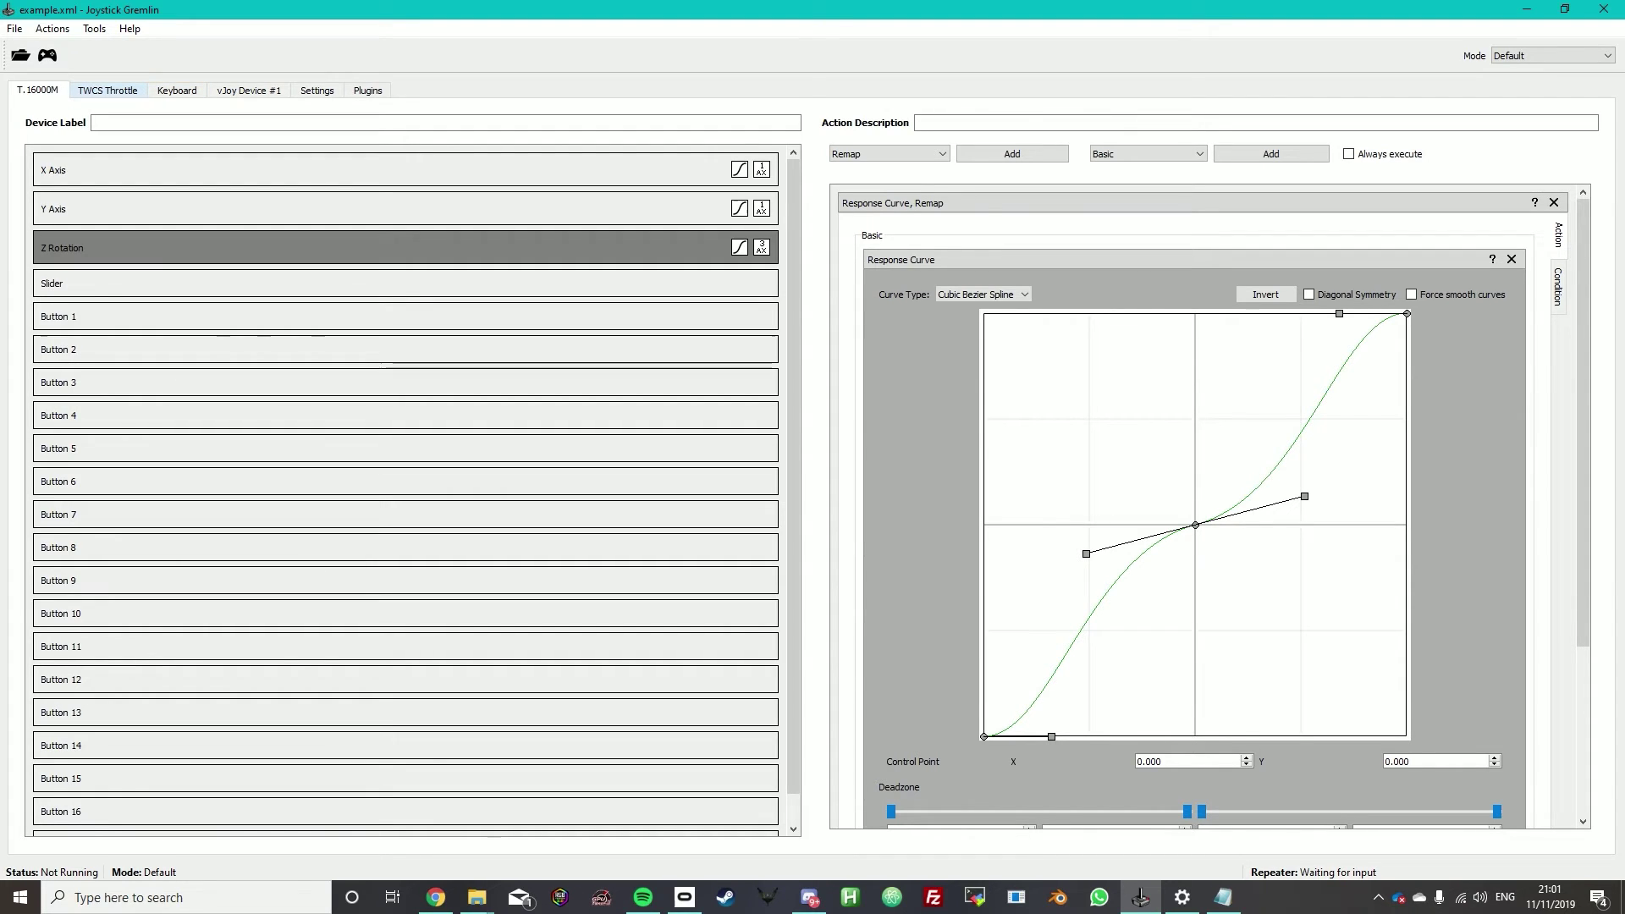
Step: Look through the TWCS Throttle's list of inputs and return to the T.16000M joystick
{"action": "left_click", "coordinate": [108, 90]}
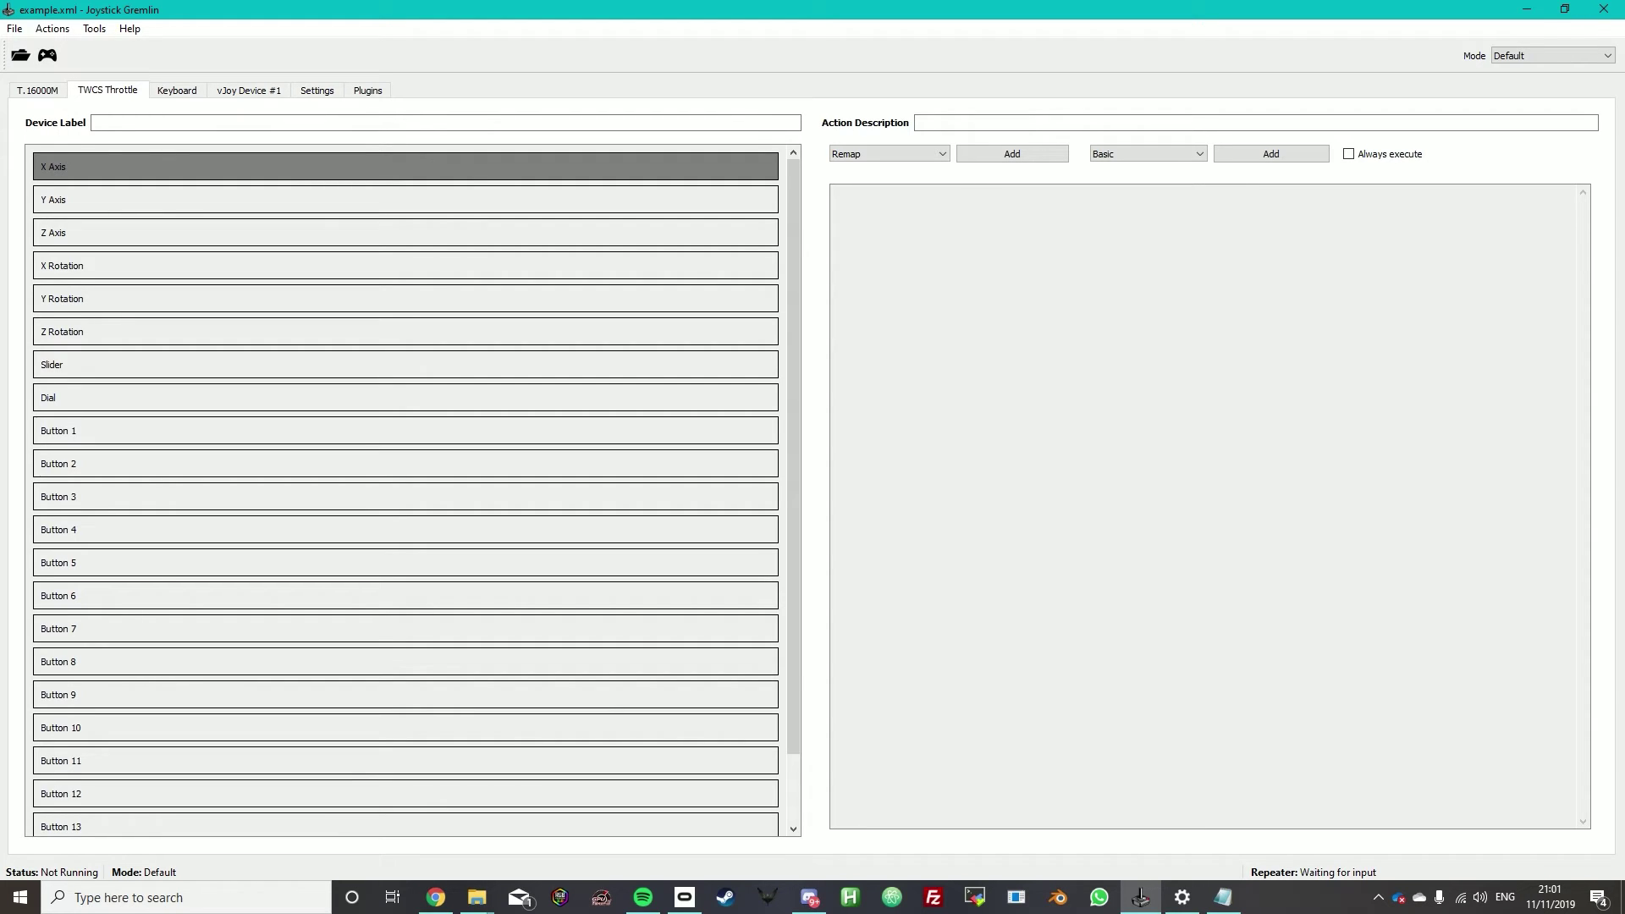
{"action": "scroll", "coordinate": [407, 491], "scroll_direction": "down", "scroll_amount": 2}
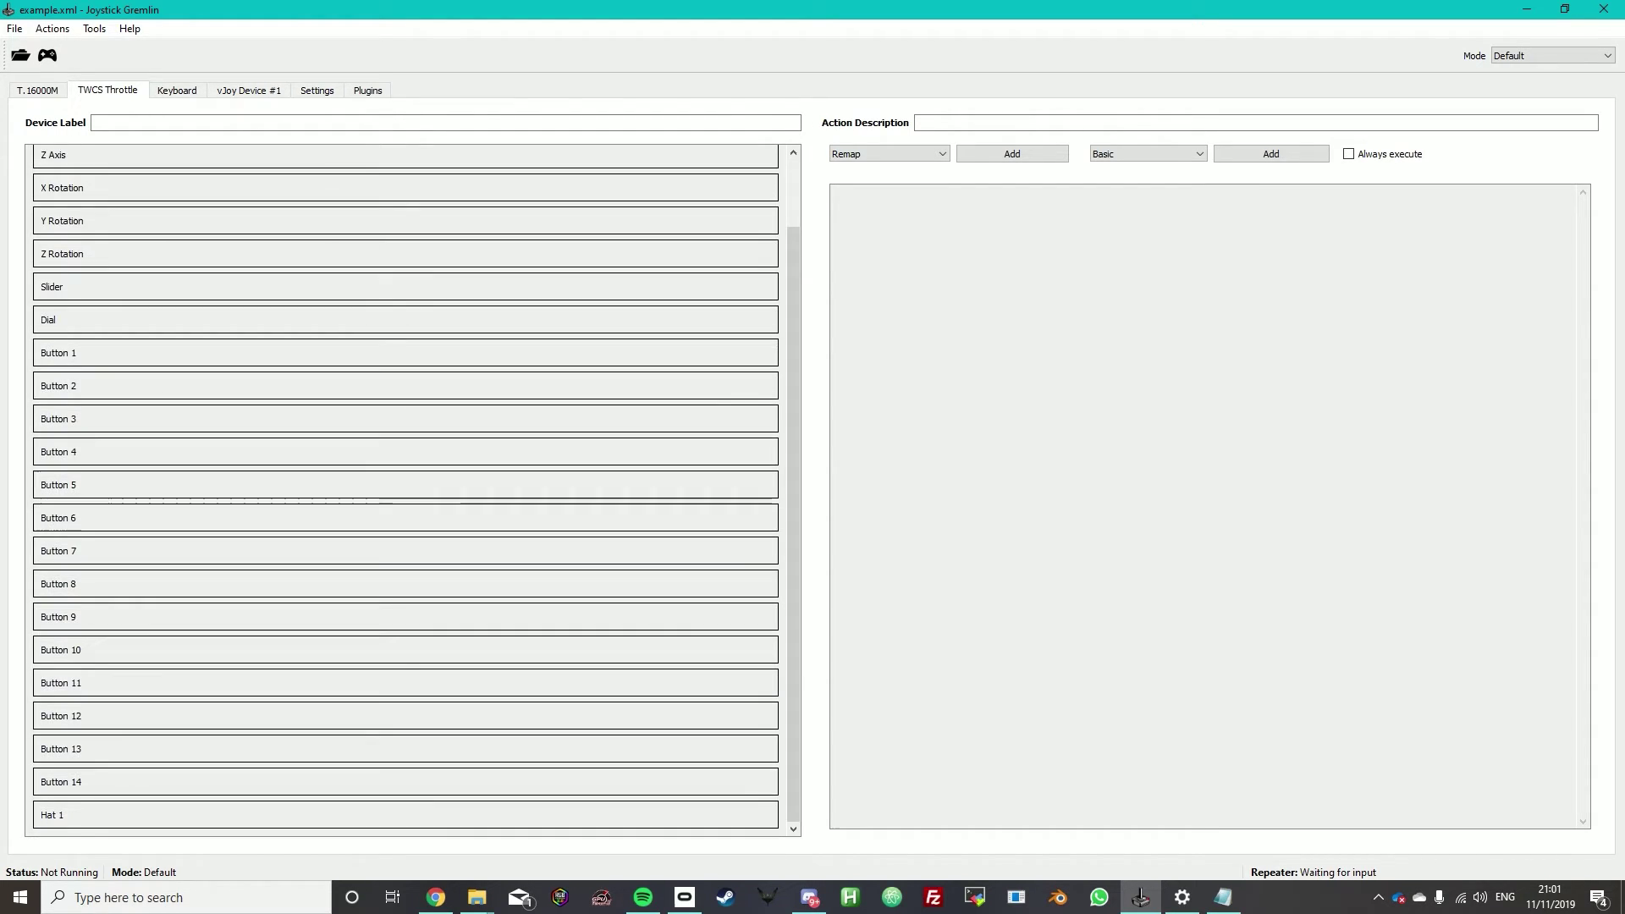
{"action": "scroll", "coordinate": [406, 491], "scroll_direction": "up", "scroll_amount": 2}
{"action": "left_click", "coordinate": [37, 90]}
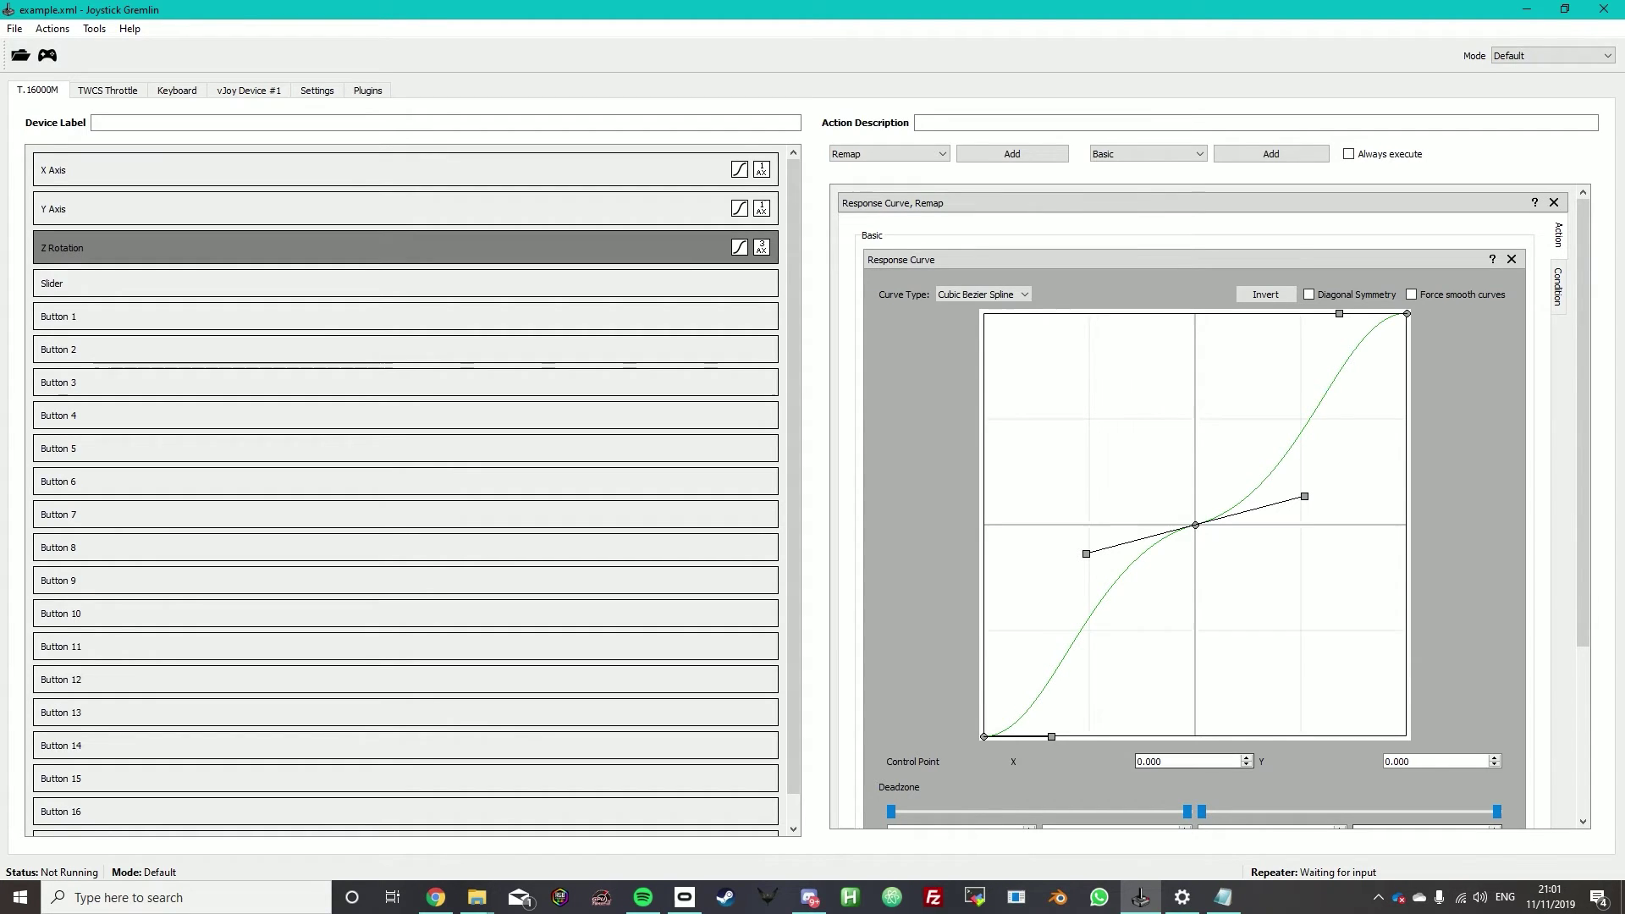
{"action": "left_click", "coordinate": [94, 28]}
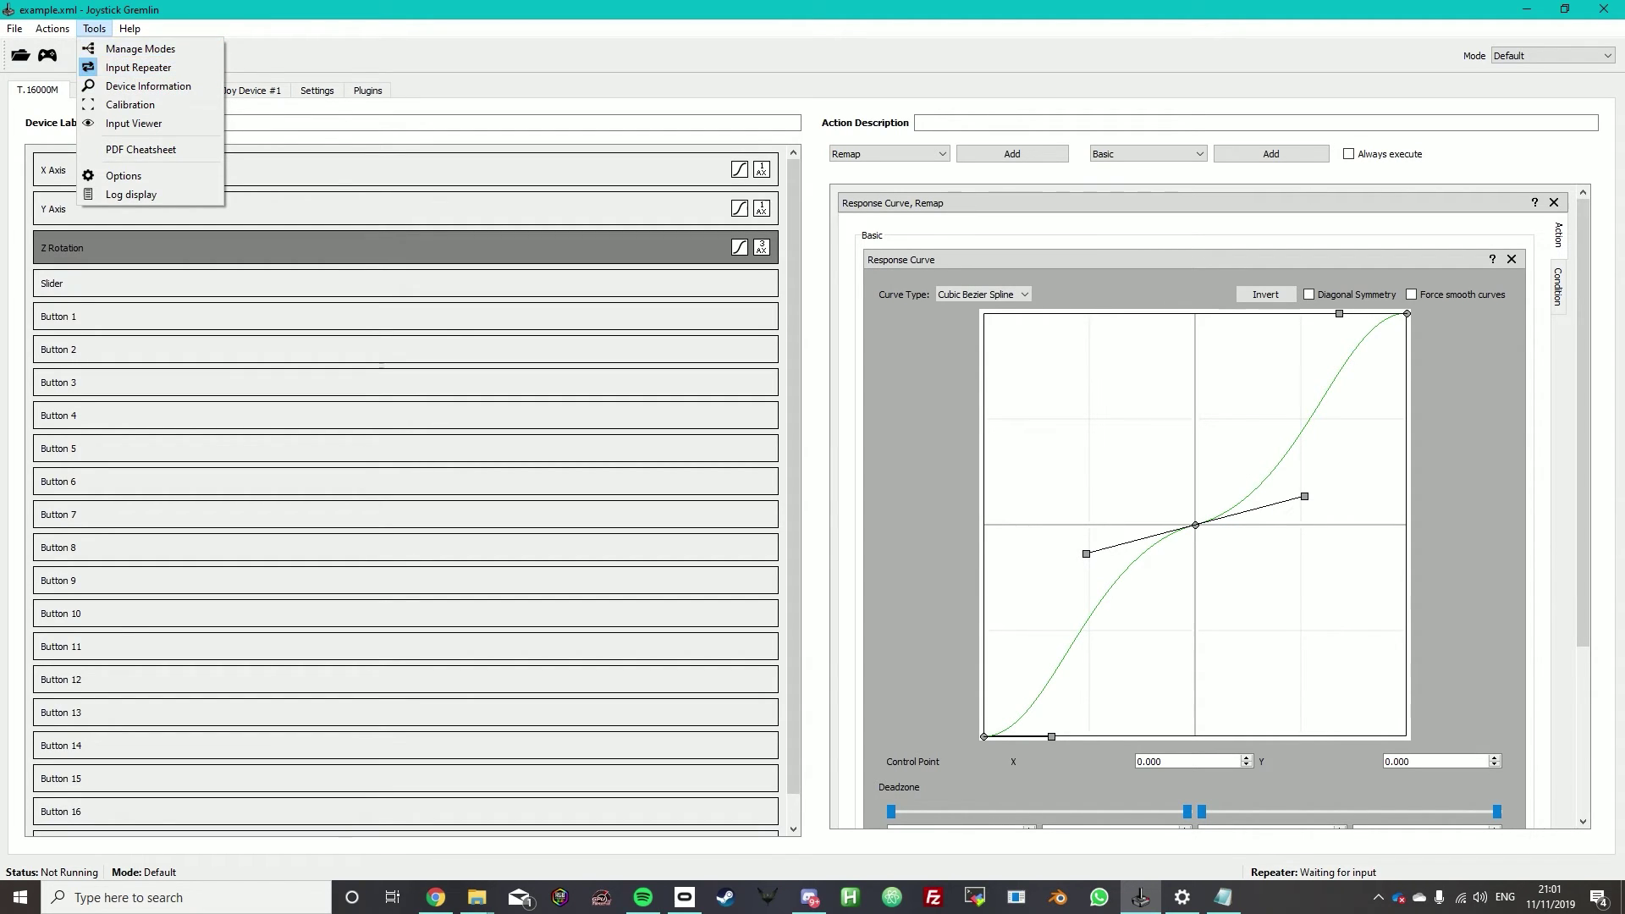
{"action": "left_click", "coordinate": [94, 28]}
{"action": "left_click", "coordinate": [94, 28]}
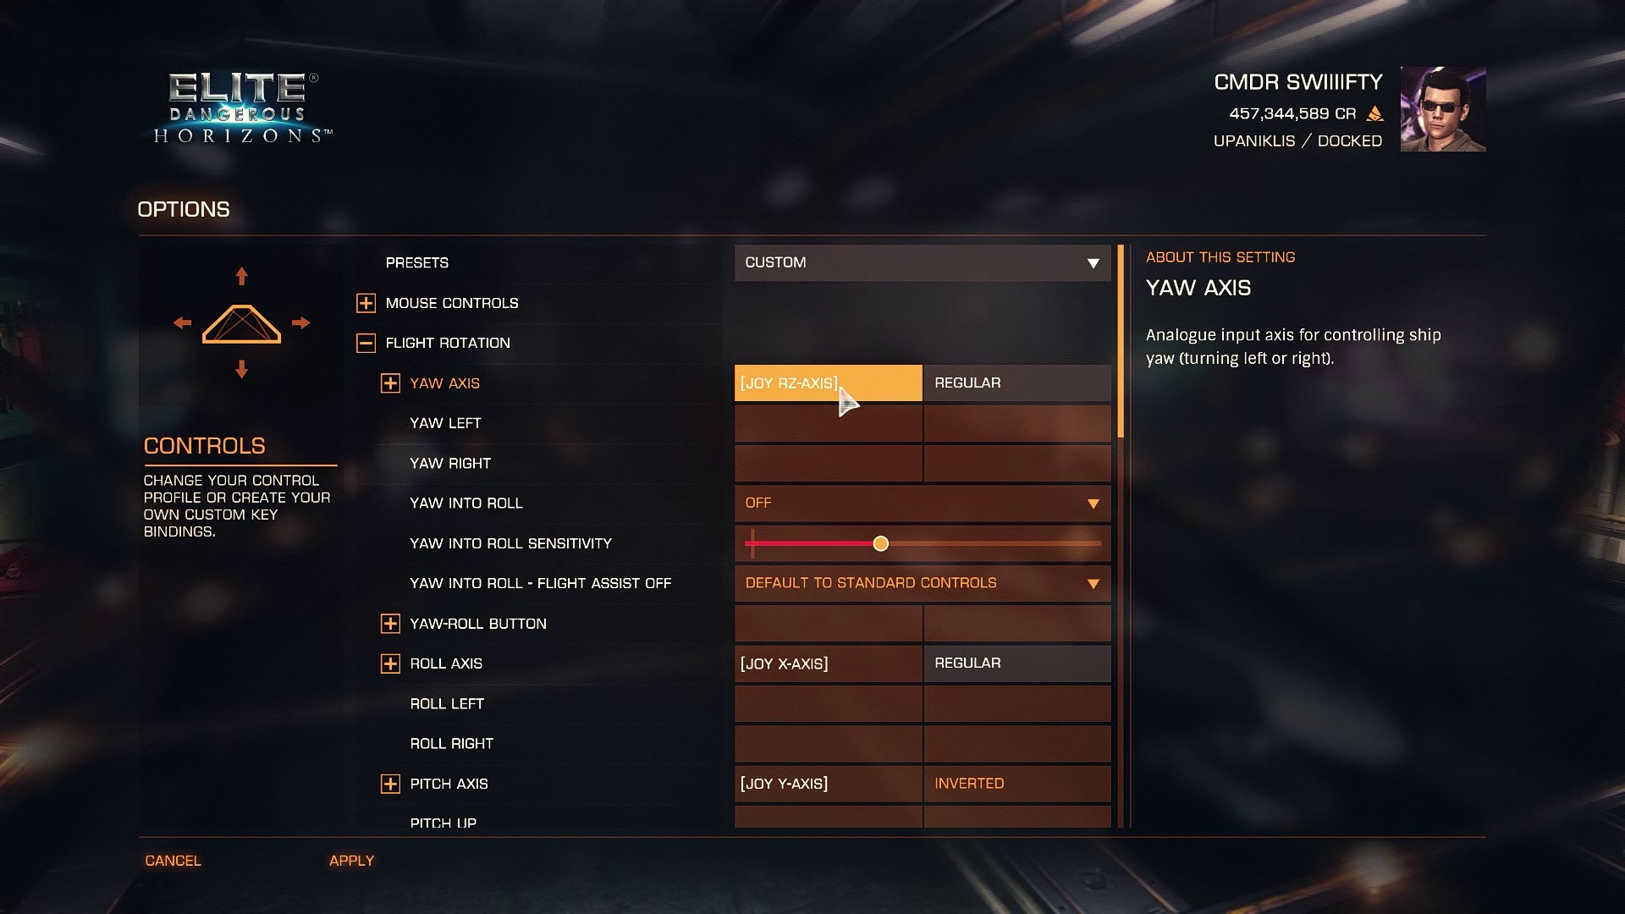
Step: In Elite Dangerous' flight rotation controls, rebind Yaw Axis to Joy RZ-Axis, Roll Axis to Joy X-Axis and Pitch Axis to Joy Y-Axis
{"action": "left_click", "coordinate": [793, 394]}
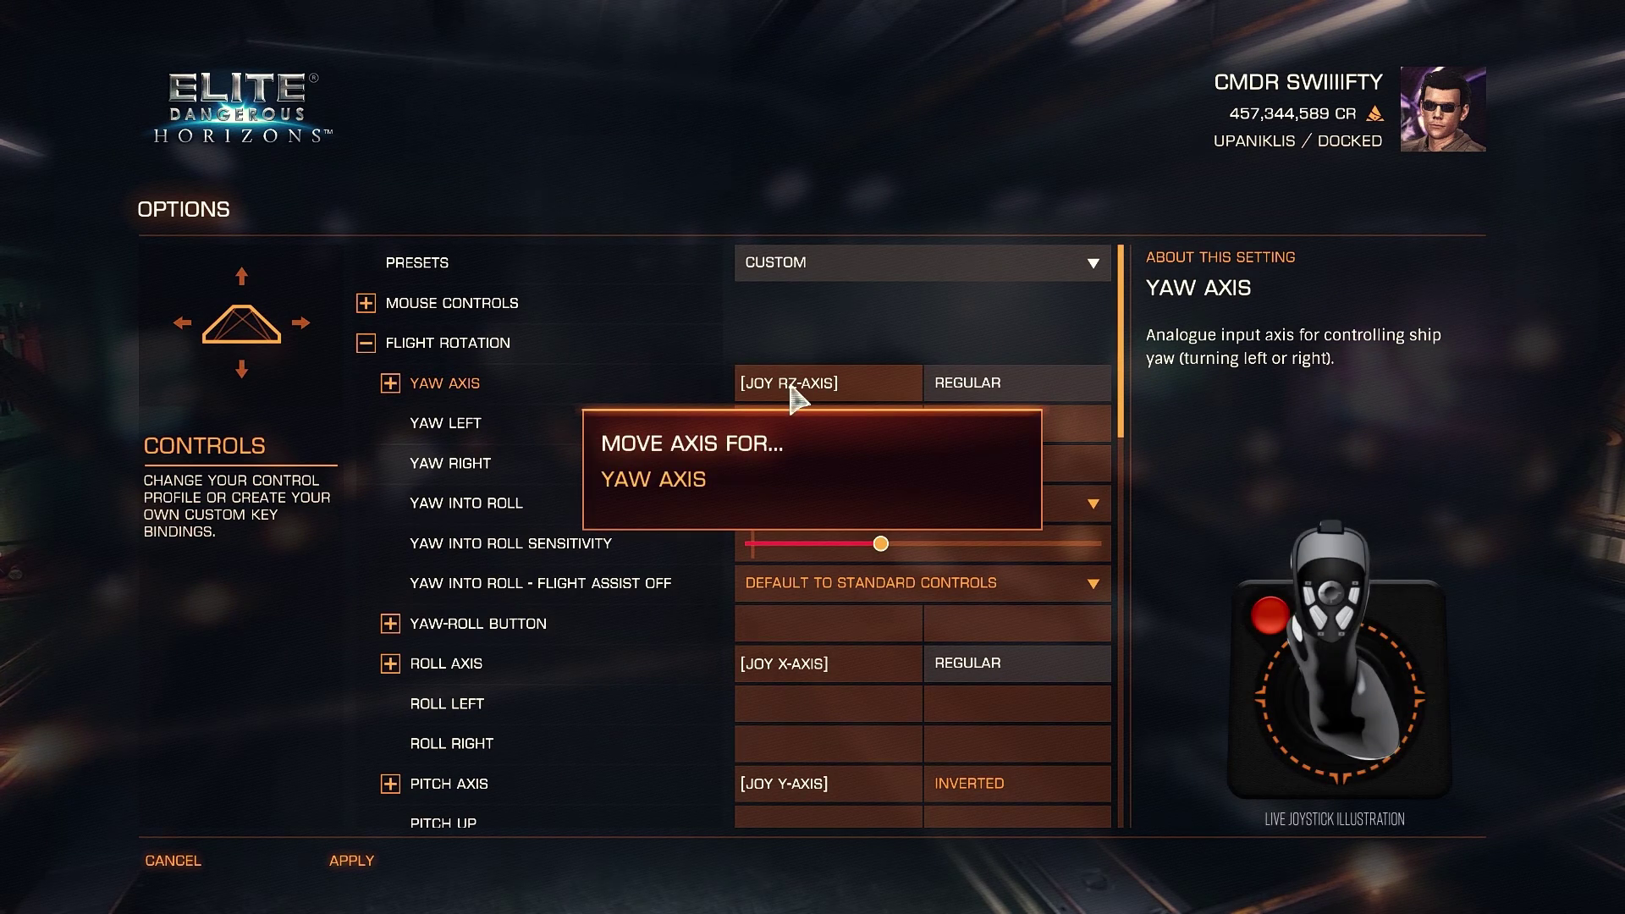
{"action": "left_click", "coordinate": [794, 394]}
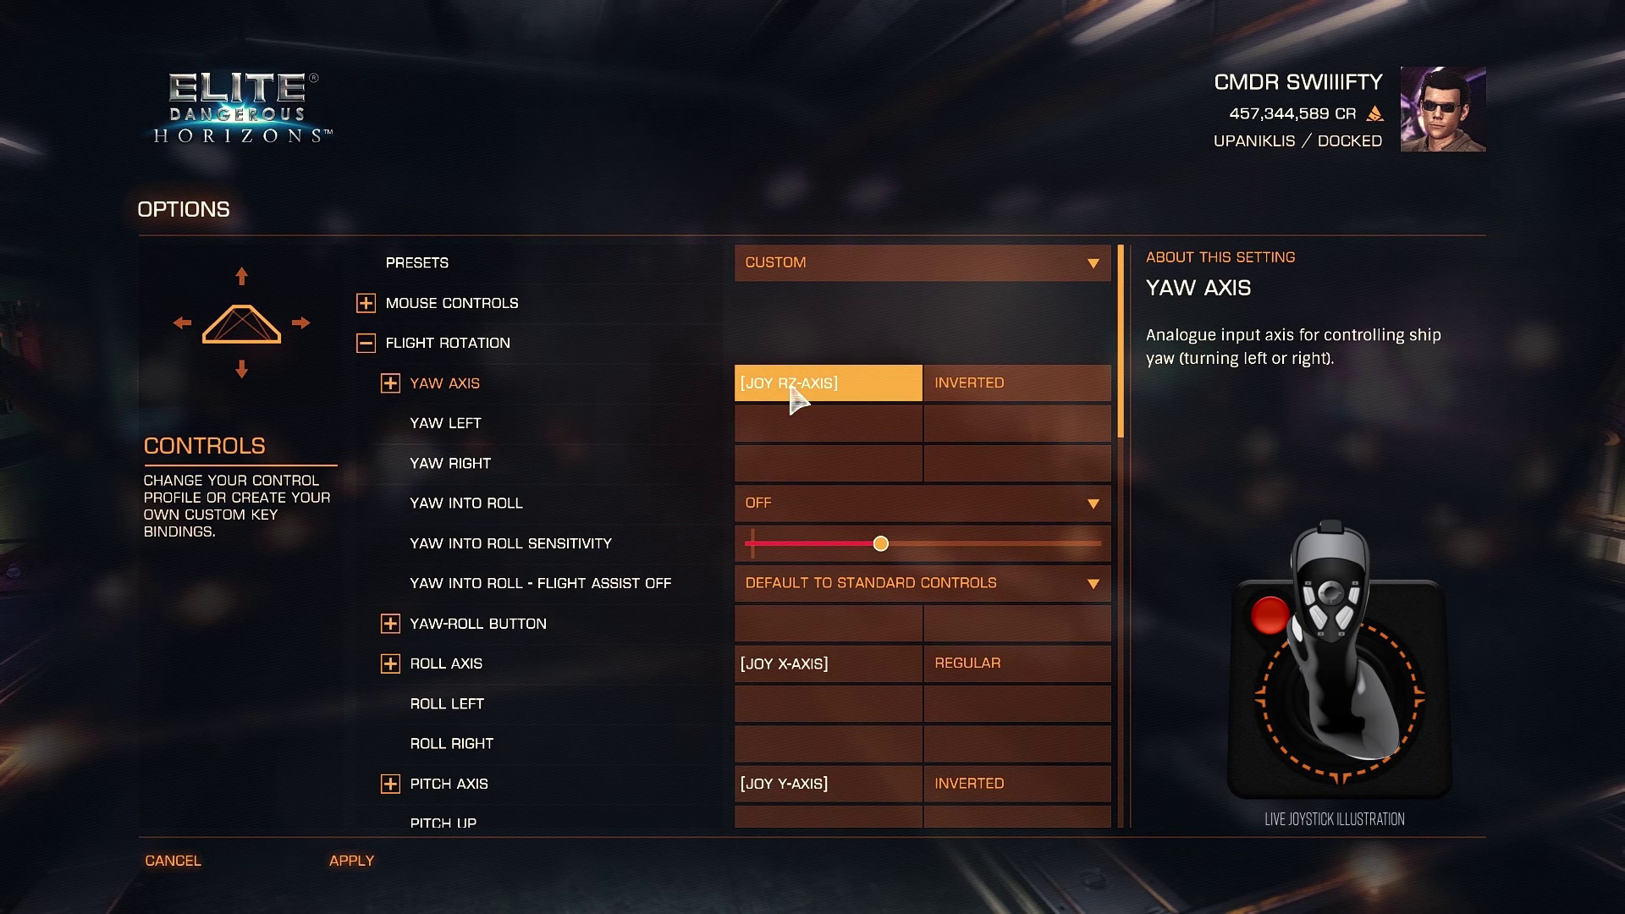
{"action": "left_click", "coordinate": [796, 679]}
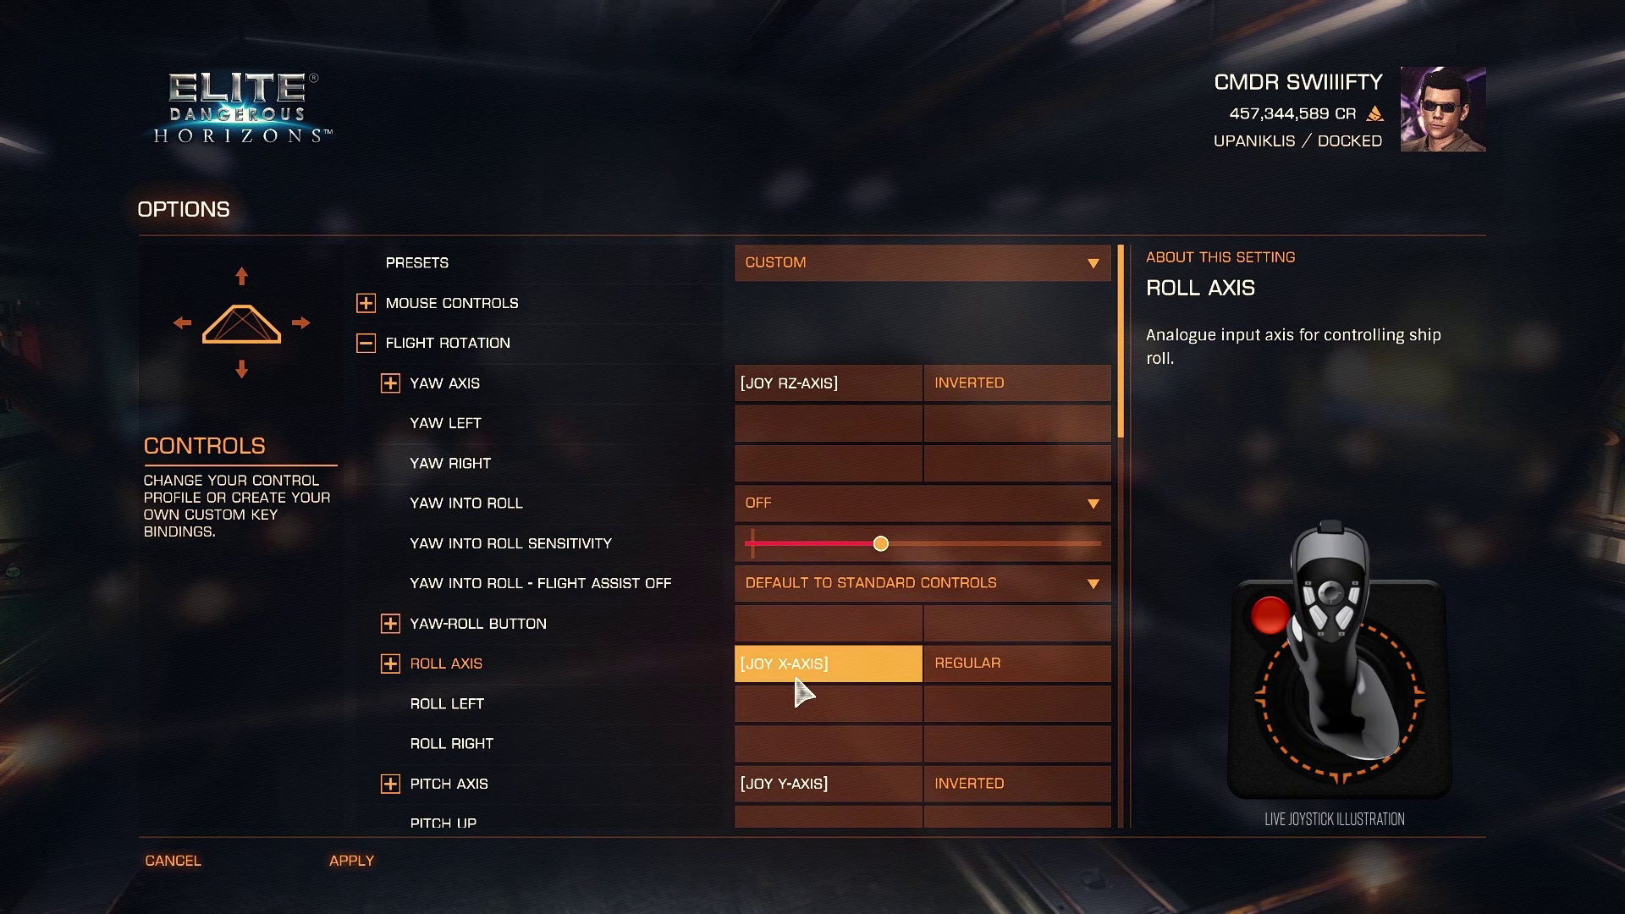
{"action": "left_click", "coordinate": [799, 796]}
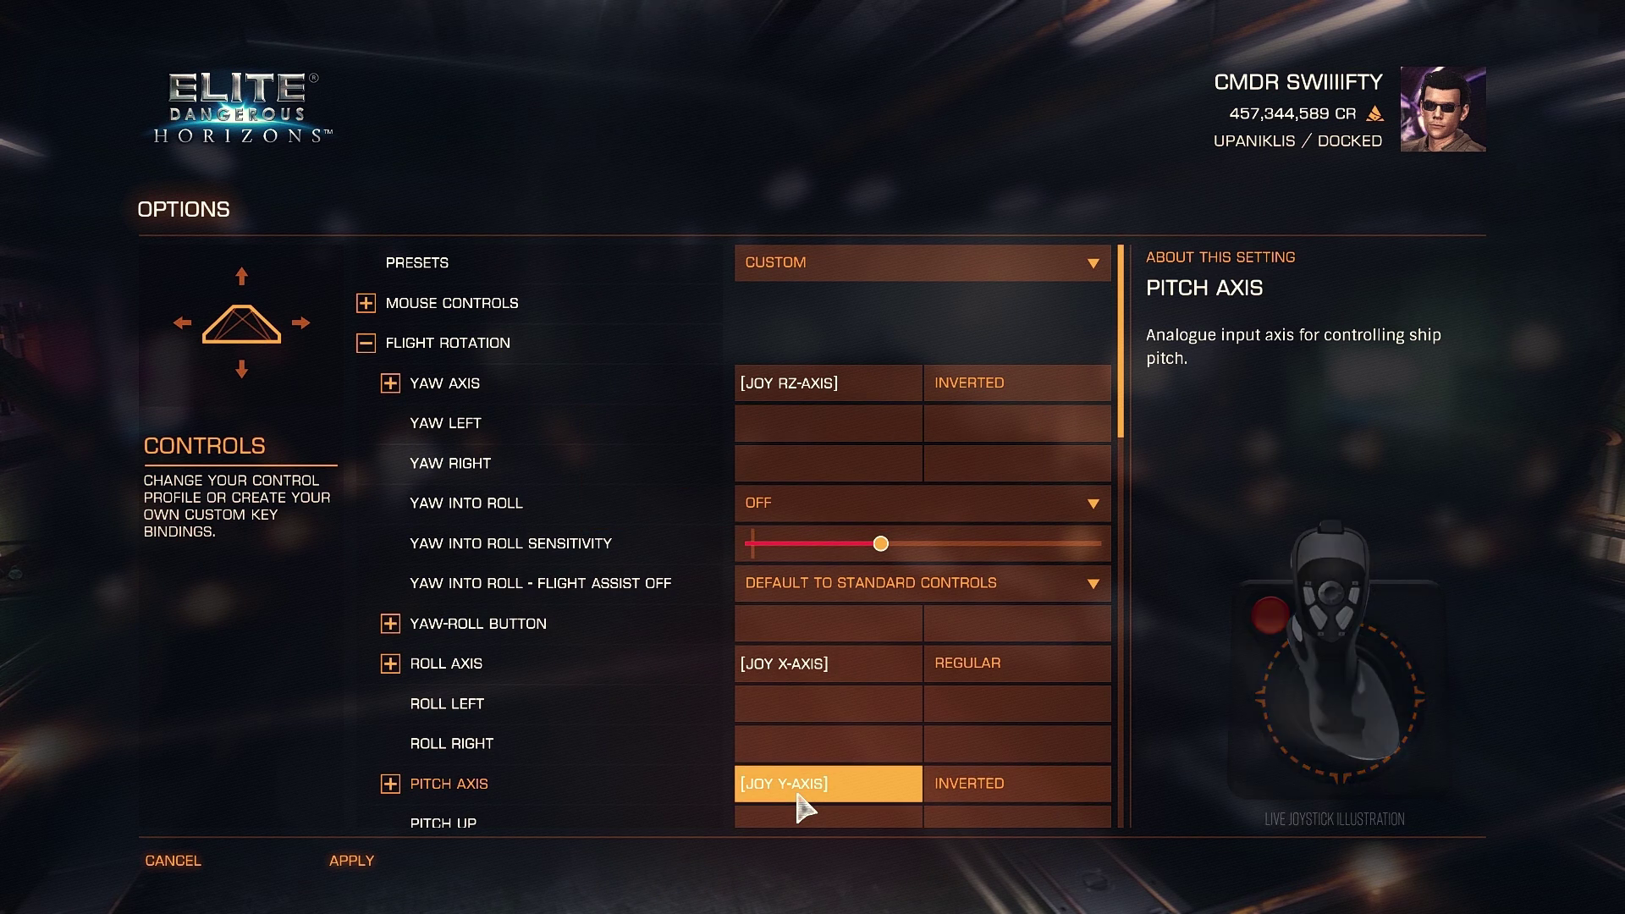
Step: Apply the flight control bindings and leave the options for the main menu
{"action": "scroll", "coordinate": [797, 794], "scroll_direction": "down", "scroll_amount": 3}
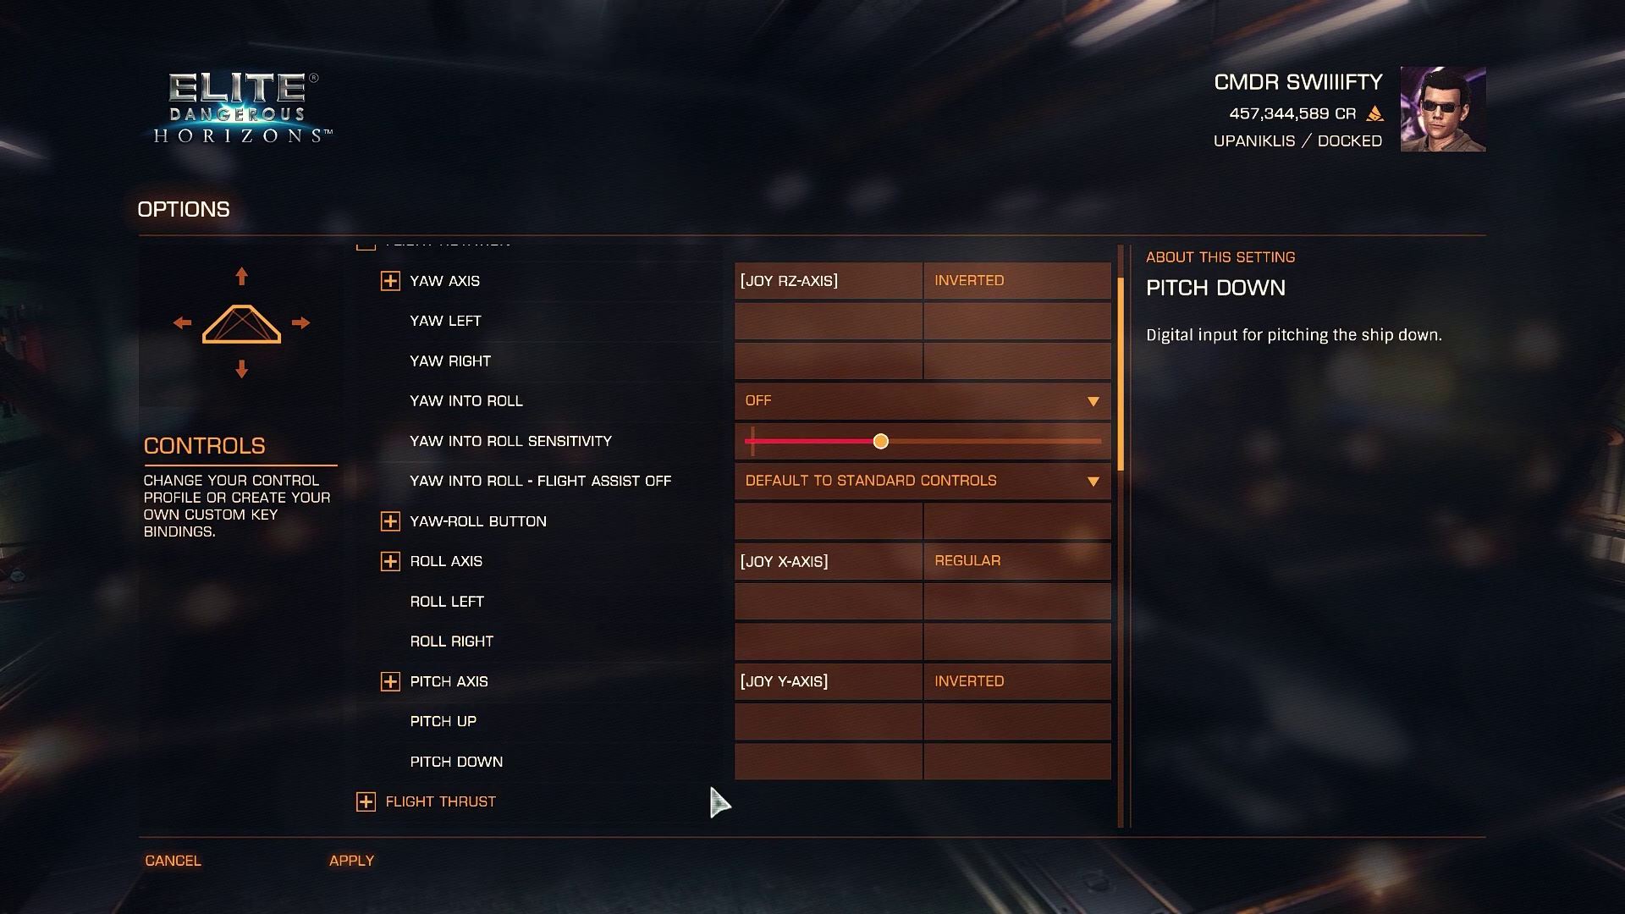
{"action": "left_click", "coordinate": [349, 860]}
{"action": "left_click", "coordinate": [222, 852]}
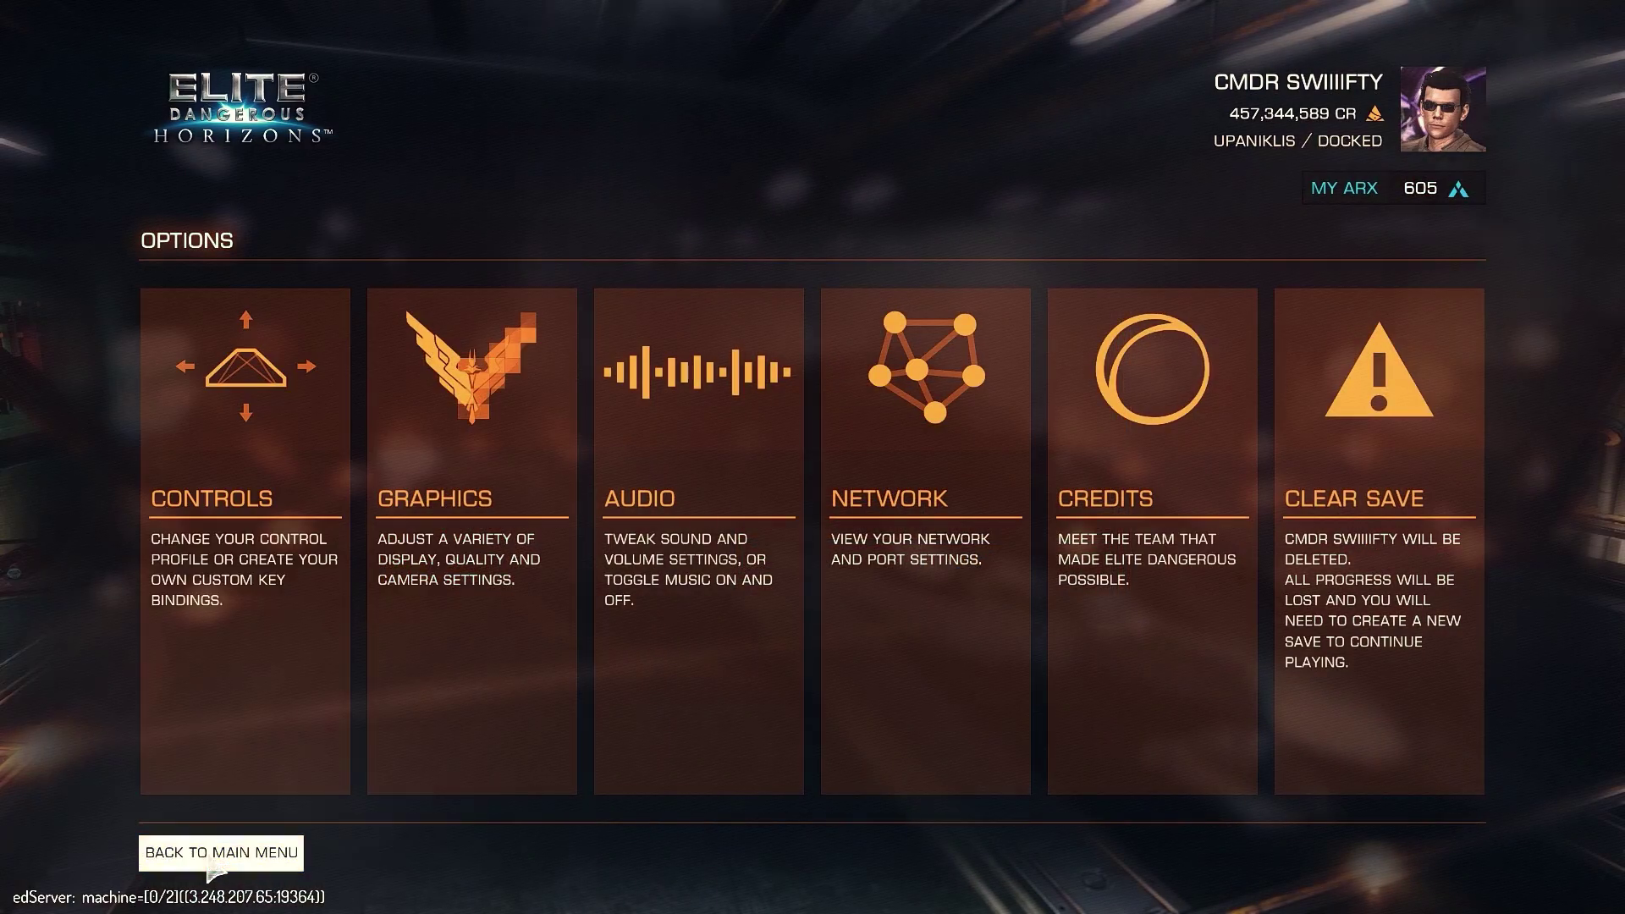